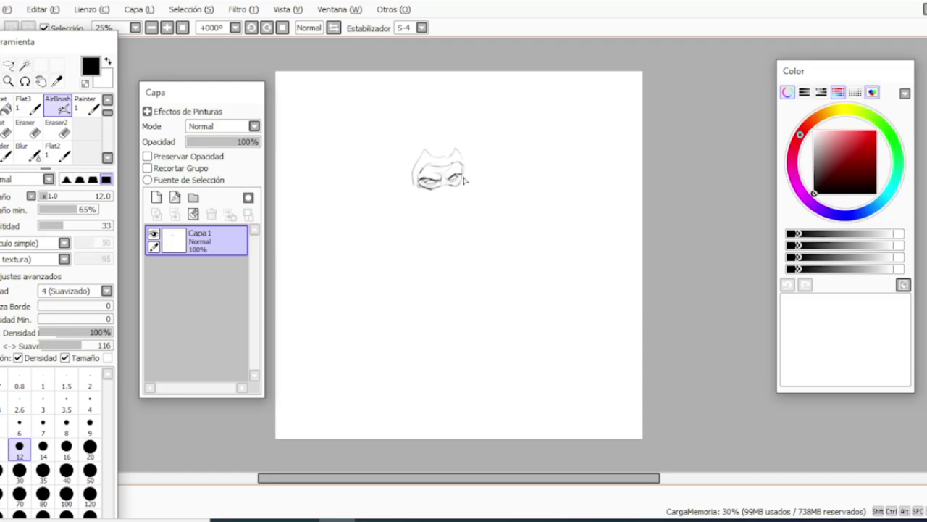
Step: Sketch the ninja's masked head, outlining the jaw, cheeks and hood around the eyes
{"action": "mouse_move", "coordinate": [415, 195]}
{"action": "left_mouse_down"}
{"action": "mouse_move", "coordinate": [457, 220]}
{"action": "mouse_move", "coordinate": [412, 199]}
{"action": "mouse_move", "coordinate": [406, 152]}
{"action": "mouse_move", "coordinate": [414, 141]}
{"action": "mouse_move", "coordinate": [460, 135]}
{"action": "mouse_move", "coordinate": [445, 133]}
{"action": "mouse_move", "coordinate": [469, 168]}
{"action": "left_mouse_up"}
{"action": "left_click_drag", "start_coordinate": [465, 212], "coordinate": [470, 184]}
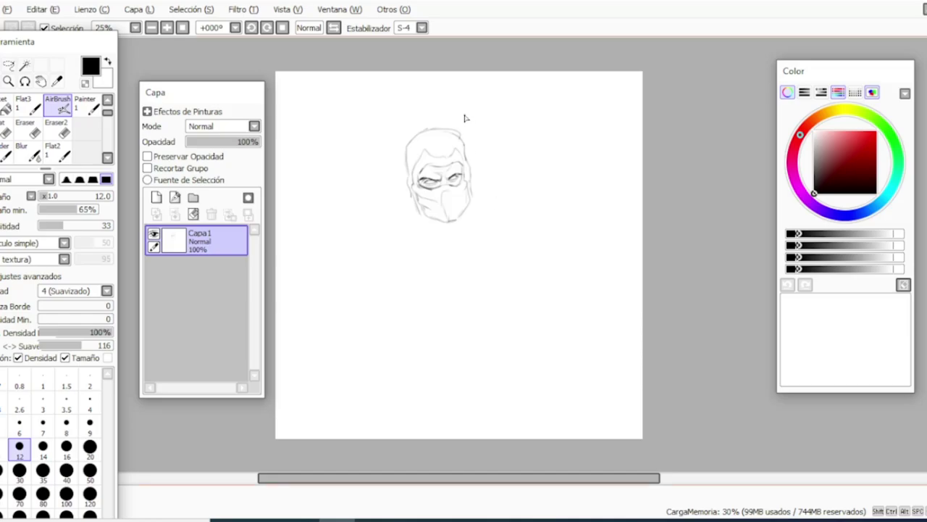
{"action": "left_click_drag", "start_coordinate": [457, 216], "coordinate": [456, 228]}
{"action": "left_click_drag", "start_coordinate": [463, 210], "coordinate": [481, 183]}
Step: Sketch the armoured guards on both shoulders, with their plate divisions and jagged lower edges
{"action": "mouse_move", "coordinate": [407, 229]}
{"action": "left_mouse_down"}
{"action": "mouse_move", "coordinate": [376, 231]}
{"action": "mouse_move", "coordinate": [360, 193]}
{"action": "mouse_move", "coordinate": [391, 172]}
{"action": "left_mouse_up"}
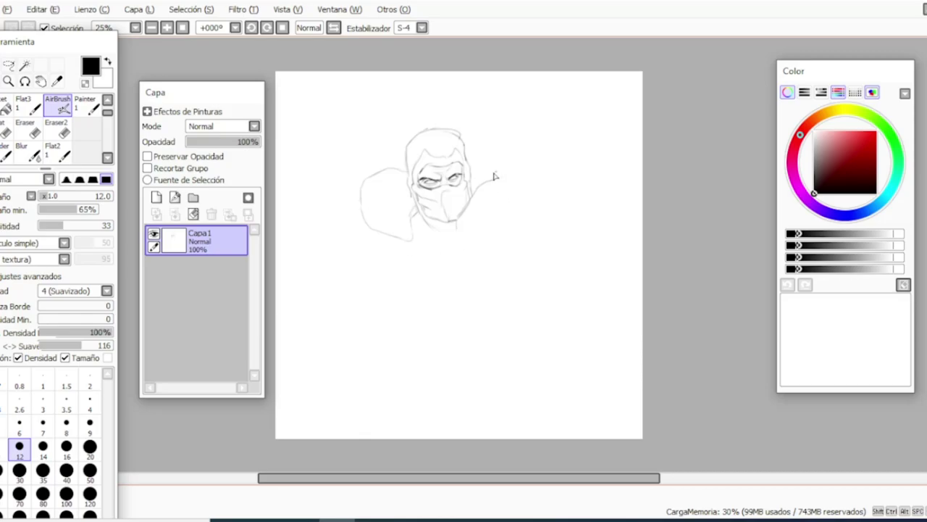
{"action": "mouse_move", "coordinate": [456, 226]}
{"action": "left_mouse_down"}
{"action": "mouse_move", "coordinate": [481, 244]}
{"action": "mouse_move", "coordinate": [533, 227]}
{"action": "mouse_move", "coordinate": [543, 196]}
{"action": "left_mouse_up"}
{"action": "left_click_drag", "start_coordinate": [527, 169], "coordinate": [558, 170]}
{"action": "mouse_move", "coordinate": [478, 245]}
{"action": "left_mouse_down"}
{"action": "mouse_move", "coordinate": [509, 252]}
{"action": "mouse_move", "coordinate": [467, 240]}
{"action": "mouse_move", "coordinate": [478, 245]}
{"action": "mouse_move", "coordinate": [463, 227]}
{"action": "mouse_move", "coordinate": [555, 247]}
{"action": "mouse_move", "coordinate": [510, 239]}
{"action": "mouse_move", "coordinate": [536, 198]}
{"action": "mouse_move", "coordinate": [537, 175]}
{"action": "mouse_move", "coordinate": [553, 193]}
{"action": "mouse_move", "coordinate": [560, 171]}
{"action": "left_mouse_up"}
{"action": "left_click_drag", "start_coordinate": [458, 218], "coordinate": [497, 215]}
{"action": "left_click_drag", "start_coordinate": [519, 175], "coordinate": [483, 210]}
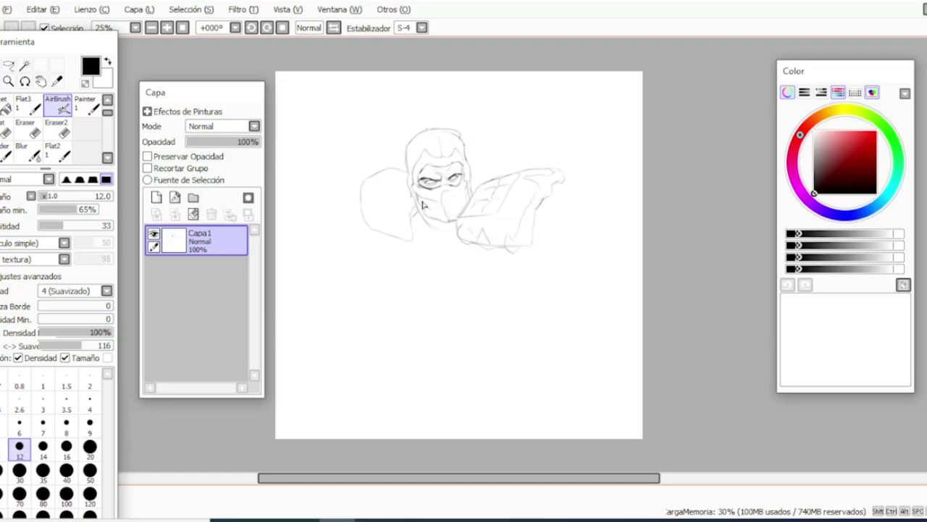
{"action": "left_click_drag", "start_coordinate": [366, 198], "coordinate": [387, 177]}
{"action": "mouse_move", "coordinate": [378, 194]}
{"action": "left_mouse_down"}
{"action": "mouse_move", "coordinate": [401, 174]}
{"action": "mouse_move", "coordinate": [393, 199]}
{"action": "left_mouse_up"}
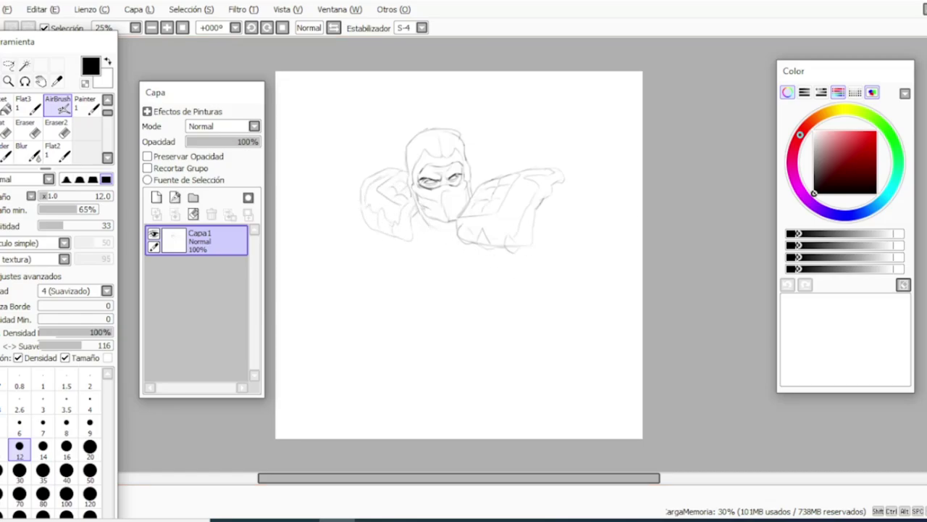
Step: Sketch the collar folds below the neck and the sword handle rising behind the shoulder
{"action": "mouse_move", "coordinate": [415, 239]}
{"action": "left_mouse_down"}
{"action": "mouse_move", "coordinate": [427, 254]}
{"action": "mouse_move", "coordinate": [445, 230]}
{"action": "left_mouse_up"}
{"action": "mouse_move", "coordinate": [493, 185]}
{"action": "left_mouse_down"}
{"action": "mouse_move", "coordinate": [507, 134]}
{"action": "mouse_move", "coordinate": [531, 122]}
{"action": "mouse_move", "coordinate": [529, 97]}
{"action": "left_mouse_up"}
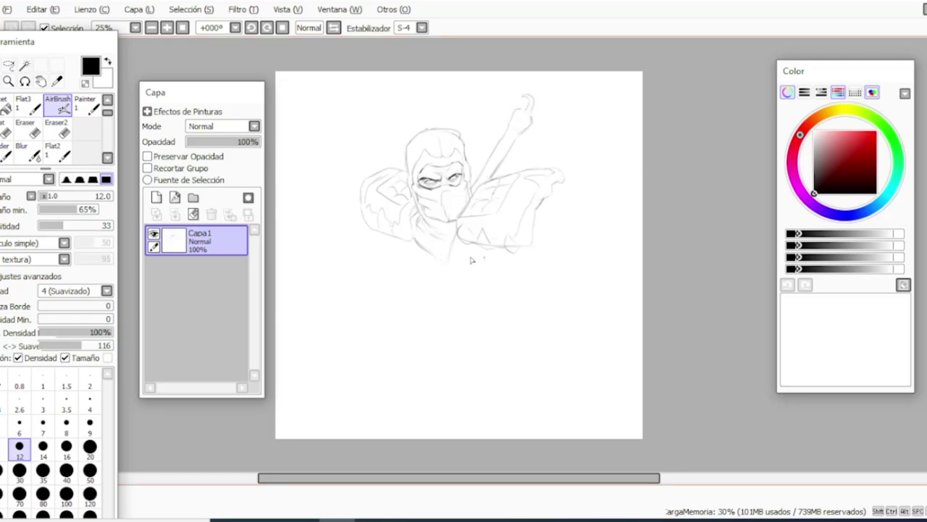
Step: Sketch the arm reaching forward with its bracer plates and clenched fist, plus the far side of the torso
{"action": "mouse_move", "coordinate": [554, 182]}
{"action": "left_mouse_down"}
{"action": "mouse_move", "coordinate": [576, 207]}
{"action": "mouse_move", "coordinate": [598, 210]}
{"action": "mouse_move", "coordinate": [561, 216]}
{"action": "mouse_move", "coordinate": [519, 261]}
{"action": "left_mouse_up"}
{"action": "mouse_move", "coordinate": [619, 217]}
{"action": "left_mouse_down"}
{"action": "mouse_move", "coordinate": [597, 283]}
{"action": "mouse_move", "coordinate": [476, 281]}
{"action": "mouse_move", "coordinate": [518, 327]}
{"action": "mouse_move", "coordinate": [554, 297]}
{"action": "mouse_move", "coordinate": [612, 281]}
{"action": "left_mouse_up"}
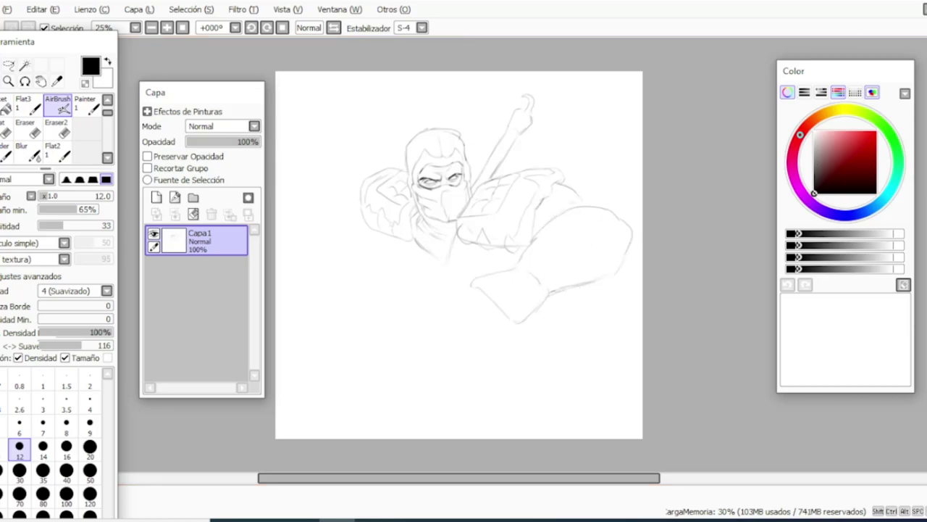
{"action": "mouse_move", "coordinate": [552, 282]}
{"action": "left_mouse_down"}
{"action": "mouse_move", "coordinate": [545, 250]}
{"action": "mouse_move", "coordinate": [592, 262]}
{"action": "mouse_move", "coordinate": [601, 224]}
{"action": "mouse_move", "coordinate": [526, 235]}
{"action": "mouse_move", "coordinate": [570, 205]}
{"action": "mouse_move", "coordinate": [601, 207]}
{"action": "left_mouse_up"}
{"action": "left_click_drag", "start_coordinate": [515, 264], "coordinate": [502, 248]}
{"action": "left_click_drag", "start_coordinate": [391, 255], "coordinate": [414, 306]}
{"action": "mouse_move", "coordinate": [468, 296]}
{"action": "left_mouse_down"}
{"action": "mouse_move", "coordinate": [469, 329]}
{"action": "mouse_move", "coordinate": [495, 348]}
{"action": "mouse_move", "coordinate": [528, 337]}
{"action": "left_mouse_up"}
{"action": "left_click_drag", "start_coordinate": [478, 318], "coordinate": [483, 336]}
{"action": "mouse_move", "coordinate": [471, 326]}
{"action": "left_mouse_down"}
{"action": "mouse_move", "coordinate": [475, 306]}
{"action": "mouse_move", "coordinate": [520, 338]}
{"action": "left_mouse_up"}
Step: Sketch the thigh extending to the canvas edge below the fist and the rounded form behind the forearm
{"action": "mouse_move", "coordinate": [546, 295]}
{"action": "left_mouse_down"}
{"action": "mouse_move", "coordinate": [530, 323]}
{"action": "mouse_move", "coordinate": [642, 395]}
{"action": "left_mouse_up"}
{"action": "mouse_move", "coordinate": [545, 315]}
{"action": "left_mouse_down"}
{"action": "mouse_move", "coordinate": [578, 317]}
{"action": "mouse_move", "coordinate": [637, 346]}
{"action": "left_mouse_up"}
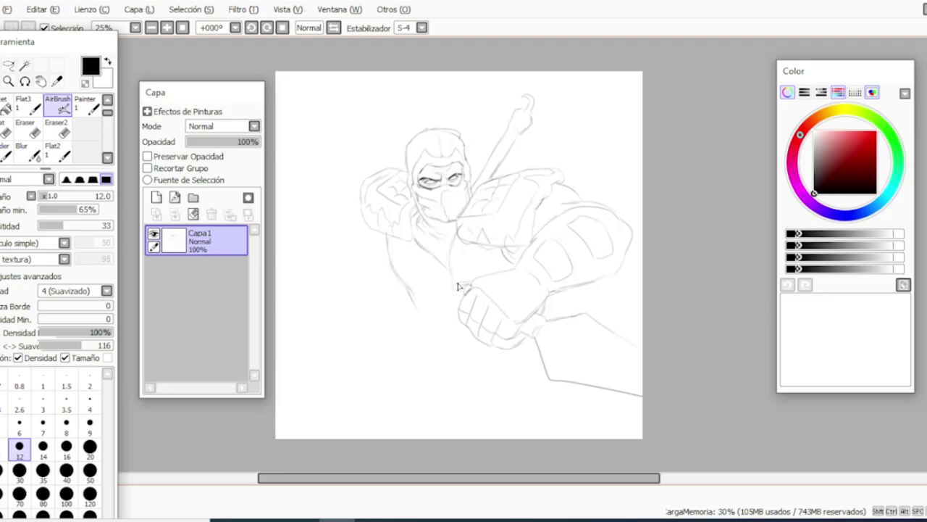
{"action": "left_click_drag", "start_coordinate": [458, 283], "coordinate": [476, 269]}
{"action": "left_click_drag", "start_coordinate": [548, 316], "coordinate": [543, 293]}
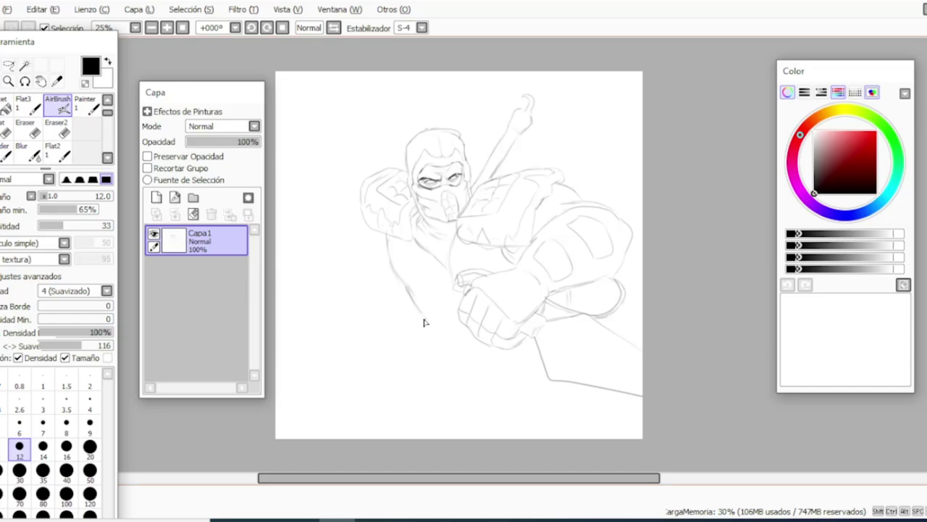
Step: Sketch the waist contour, the elbow spike and the diagonal folds of the vest
{"action": "left_click_drag", "start_coordinate": [435, 331], "coordinate": [455, 360]}
{"action": "left_click_drag", "start_coordinate": [638, 207], "coordinate": [627, 224]}
{"action": "key", "text": "ctrl+z"}
{"action": "left_click_drag", "start_coordinate": [460, 246], "coordinate": [457, 279]}
{"action": "mouse_move", "coordinate": [397, 263]}
{"action": "left_mouse_down"}
{"action": "mouse_move", "coordinate": [390, 281]}
{"action": "mouse_move", "coordinate": [413, 263]}
{"action": "mouse_move", "coordinate": [375, 227]}
{"action": "left_mouse_up"}
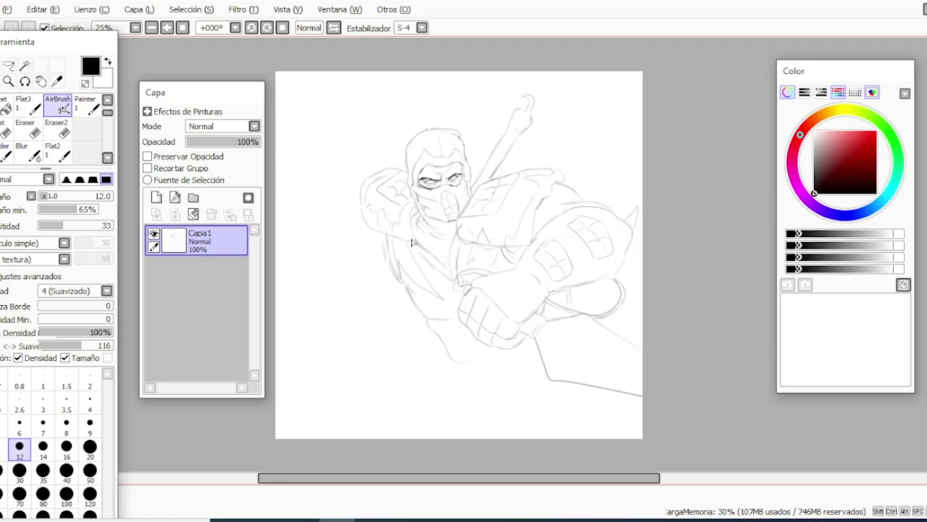
Step: Sketch the belt and hanging loincloth, and the outlines of both bent legs and knees
{"action": "left_click_drag", "start_coordinate": [457, 358], "coordinate": [449, 323]}
{"action": "left_click_drag", "start_coordinate": [454, 284], "coordinate": [452, 317]}
{"action": "mouse_move", "coordinate": [469, 364]}
{"action": "left_mouse_down"}
{"action": "mouse_move", "coordinate": [494, 366]}
{"action": "mouse_move", "coordinate": [526, 347]}
{"action": "mouse_move", "coordinate": [422, 438]}
{"action": "left_mouse_up"}
{"action": "mouse_move", "coordinate": [542, 365]}
{"action": "left_mouse_down"}
{"action": "mouse_move", "coordinate": [527, 413]}
{"action": "mouse_move", "coordinate": [530, 368]}
{"action": "left_mouse_up"}
{"action": "mouse_move", "coordinate": [426, 412]}
{"action": "left_mouse_down"}
{"action": "mouse_move", "coordinate": [444, 351]}
{"action": "mouse_move", "coordinate": [440, 362]}
{"action": "mouse_move", "coordinate": [312, 411]}
{"action": "left_mouse_up"}
{"action": "left_click_drag", "start_coordinate": [308, 418], "coordinate": [340, 436]}
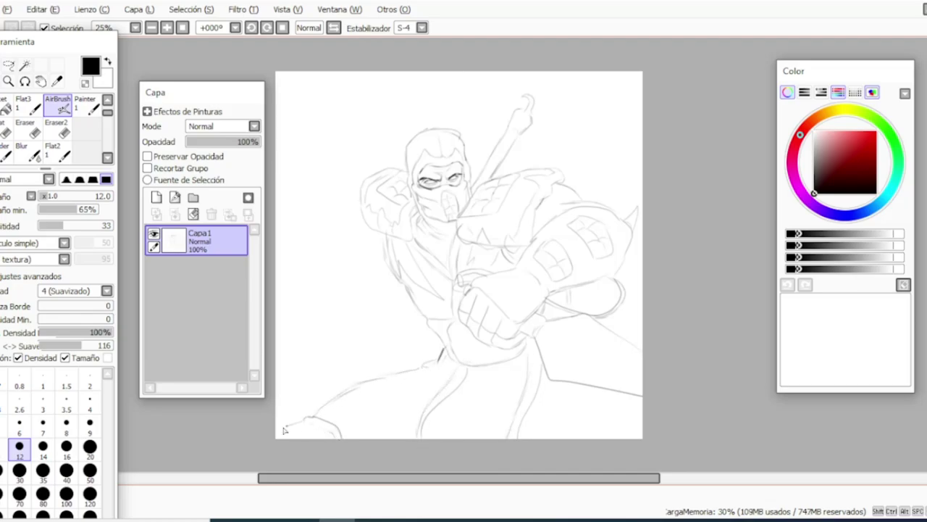
{"action": "left_click_drag", "start_coordinate": [647, 430], "coordinate": [609, 436]}
Step: Sketch the rear arm bent at the elbow, with its clenched fist and segmented bracer plates
{"action": "mouse_move", "coordinate": [355, 218]}
{"action": "left_mouse_down"}
{"action": "mouse_move", "coordinate": [314, 228]}
{"action": "mouse_move", "coordinate": [293, 242]}
{"action": "left_mouse_up"}
{"action": "mouse_move", "coordinate": [314, 234]}
{"action": "left_mouse_down"}
{"action": "mouse_move", "coordinate": [333, 241]}
{"action": "mouse_move", "coordinate": [310, 291]}
{"action": "mouse_move", "coordinate": [330, 302]}
{"action": "left_mouse_up"}
{"action": "mouse_move", "coordinate": [335, 242]}
{"action": "left_mouse_down"}
{"action": "mouse_move", "coordinate": [360, 266]}
{"action": "mouse_move", "coordinate": [342, 288]}
{"action": "mouse_move", "coordinate": [356, 266]}
{"action": "mouse_move", "coordinate": [381, 257]}
{"action": "left_mouse_up"}
{"action": "left_click_drag", "start_coordinate": [388, 265], "coordinate": [394, 303]}
{"action": "left_click_drag", "start_coordinate": [348, 249], "coordinate": [292, 261]}
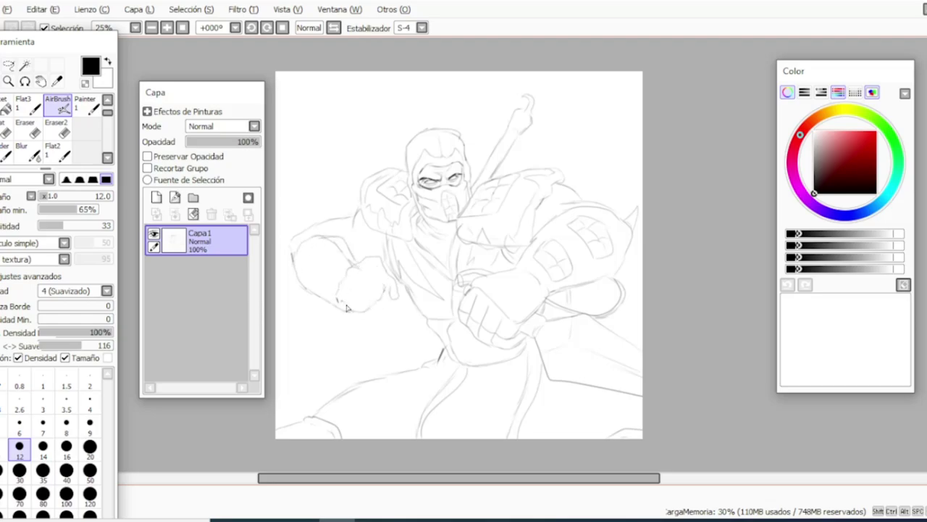
{"action": "mouse_move", "coordinate": [351, 297]}
{"action": "left_mouse_down"}
{"action": "mouse_move", "coordinate": [374, 304]}
{"action": "mouse_move", "coordinate": [373, 279]}
{"action": "left_mouse_up"}
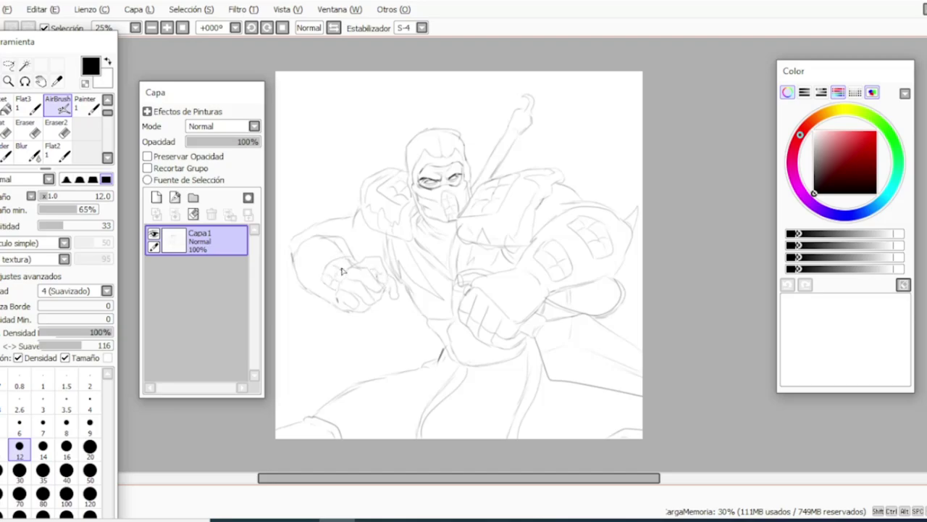
{"action": "left_click_drag", "start_coordinate": [345, 254], "coordinate": [310, 248]}
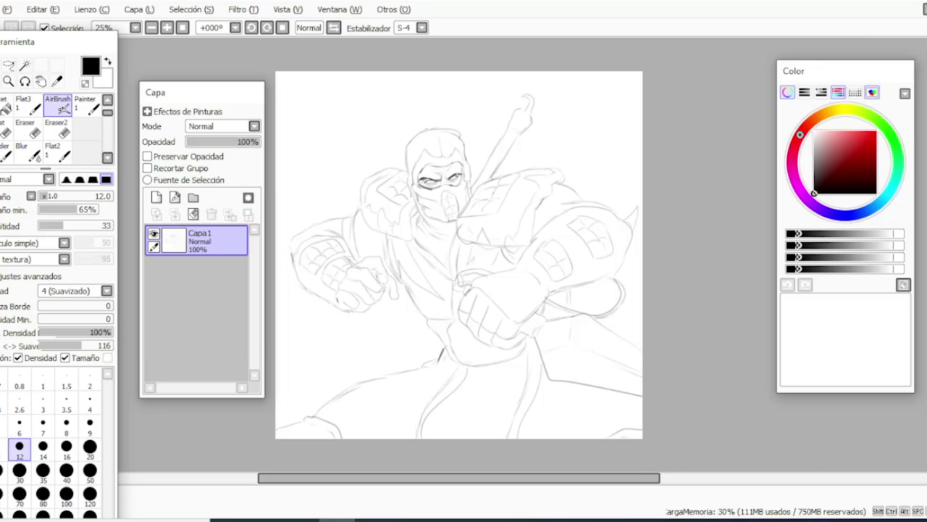
Step: Airbrush the hood and neck black and shade the mask with brush size 30
{"action": "left_click", "coordinate": [90, 446]}
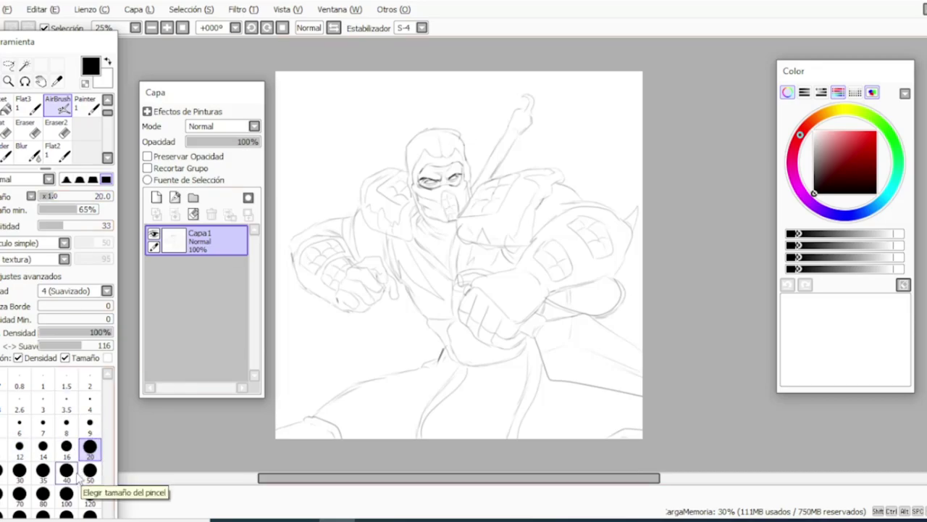
{"action": "left_click", "coordinate": [19, 469]}
{"action": "mouse_move", "coordinate": [441, 217]}
{"action": "left_mouse_down"}
{"action": "mouse_move", "coordinate": [453, 220]}
{"action": "mouse_move", "coordinate": [450, 197]}
{"action": "mouse_move", "coordinate": [437, 191]}
{"action": "mouse_move", "coordinate": [449, 185]}
{"action": "mouse_move", "coordinate": [428, 191]}
{"action": "mouse_move", "coordinate": [433, 216]}
{"action": "mouse_move", "coordinate": [467, 193]}
{"action": "mouse_move", "coordinate": [446, 186]}
{"action": "mouse_move", "coordinate": [455, 173]}
{"action": "mouse_move", "coordinate": [426, 168]}
{"action": "mouse_move", "coordinate": [462, 164]}
{"action": "mouse_move", "coordinate": [471, 185]}
{"action": "mouse_move", "coordinate": [445, 132]}
{"action": "mouse_move", "coordinate": [467, 155]}
{"action": "mouse_move", "coordinate": [429, 154]}
{"action": "mouse_move", "coordinate": [454, 139]}
{"action": "mouse_move", "coordinate": [428, 219]}
{"action": "mouse_move", "coordinate": [411, 176]}
{"action": "mouse_move", "coordinate": [428, 142]}
{"action": "mouse_move", "coordinate": [452, 145]}
{"action": "mouse_move", "coordinate": [427, 133]}
{"action": "mouse_move", "coordinate": [413, 142]}
{"action": "mouse_move", "coordinate": [408, 174]}
{"action": "mouse_move", "coordinate": [410, 148]}
{"action": "mouse_move", "coordinate": [428, 135]}
{"action": "left_mouse_up"}
{"action": "mouse_move", "coordinate": [426, 219]}
{"action": "left_mouse_down"}
{"action": "mouse_move", "coordinate": [454, 224]}
{"action": "mouse_move", "coordinate": [442, 264]}
{"action": "mouse_move", "coordinate": [430, 224]}
{"action": "mouse_move", "coordinate": [446, 265]}
{"action": "mouse_move", "coordinate": [418, 225]}
{"action": "left_mouse_up"}
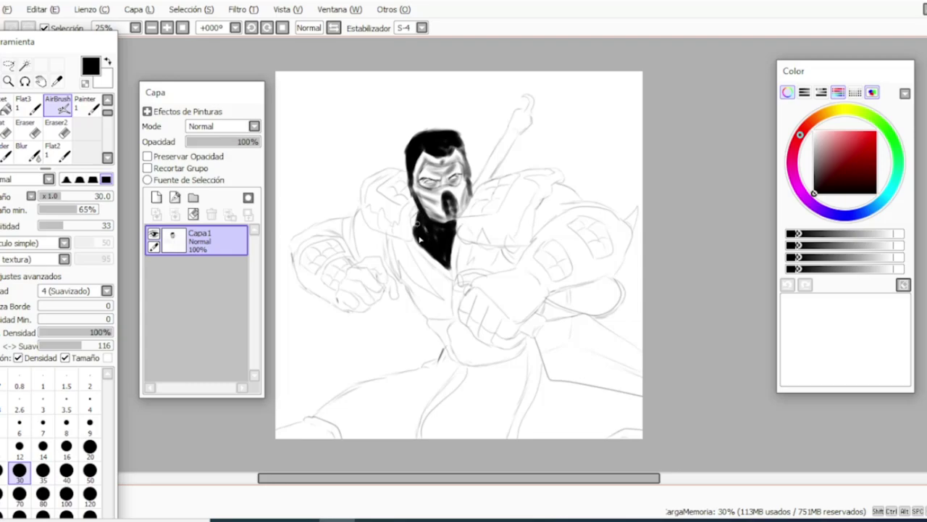
Step: Fill the inner panels of both shoulder guards black with a size 40 airbrush
{"action": "left_click", "coordinate": [66, 470]}
{"action": "mouse_move", "coordinate": [445, 185]}
{"action": "left_mouse_down"}
{"action": "mouse_move", "coordinate": [458, 208]}
{"action": "mouse_move", "coordinate": [483, 210]}
{"action": "mouse_move", "coordinate": [499, 191]}
{"action": "mouse_move", "coordinate": [482, 207]}
{"action": "mouse_move", "coordinate": [481, 188]}
{"action": "mouse_move", "coordinate": [516, 181]}
{"action": "left_mouse_up"}
{"action": "mouse_move", "coordinate": [402, 203]}
{"action": "left_mouse_down"}
{"action": "mouse_move", "coordinate": [405, 193]}
{"action": "mouse_move", "coordinate": [383, 187]}
{"action": "left_mouse_up"}
Step: Shade the edges and upper part of the loincloth with airbrush sizes 70 and 100
{"action": "left_click", "coordinate": [19, 496]}
{"action": "left_click_drag", "start_coordinate": [421, 436], "coordinate": [467, 370]}
{"action": "left_click", "coordinate": [67, 495]}
{"action": "mouse_move", "coordinate": [512, 438]}
{"action": "left_mouse_down"}
{"action": "mouse_move", "coordinate": [534, 335]}
{"action": "mouse_move", "coordinate": [515, 371]}
{"action": "mouse_move", "coordinate": [468, 391]}
{"action": "mouse_move", "coordinate": [522, 376]}
{"action": "mouse_move", "coordinate": [467, 369]}
{"action": "left_mouse_up"}
Step: Fill the bracer panels on both arms black, trimming the forward bracer's edge with Eraser2
{"action": "key", "text": "["}
{"action": "key", "text": "["}
{"action": "key", "text": "["}
{"action": "key", "text": "["}
{"action": "key", "text": "["}
{"action": "mouse_move", "coordinate": [548, 266]}
{"action": "left_mouse_down"}
{"action": "mouse_move", "coordinate": [554, 252]}
{"action": "mouse_move", "coordinate": [552, 277]}
{"action": "mouse_move", "coordinate": [565, 266]}
{"action": "mouse_move", "coordinate": [555, 265]}
{"action": "left_mouse_up"}
{"action": "mouse_move", "coordinate": [590, 249]}
{"action": "left_mouse_down"}
{"action": "mouse_move", "coordinate": [606, 247]}
{"action": "mouse_move", "coordinate": [588, 236]}
{"action": "mouse_move", "coordinate": [598, 225]}
{"action": "mouse_move", "coordinate": [575, 222]}
{"action": "left_mouse_up"}
{"action": "key", "text": "e"}
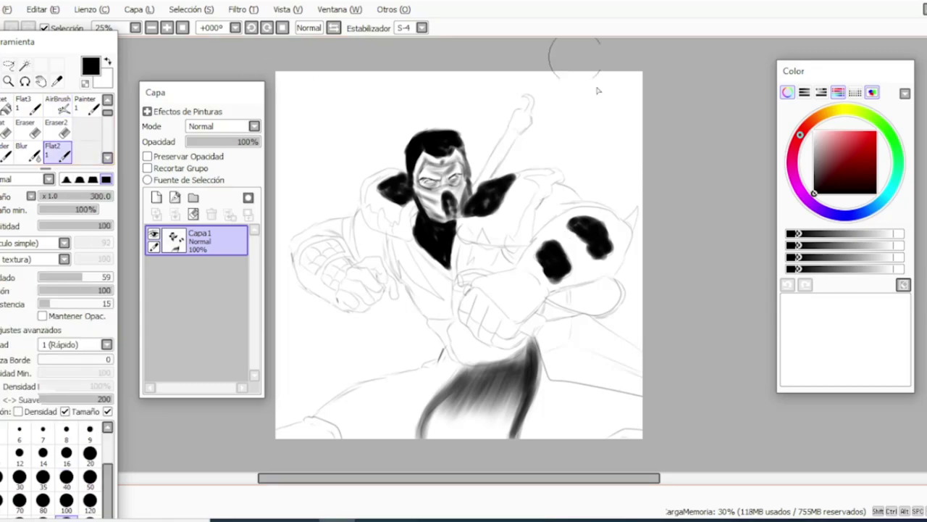
{"action": "left_click_drag", "start_coordinate": [584, 255], "coordinate": [609, 260]}
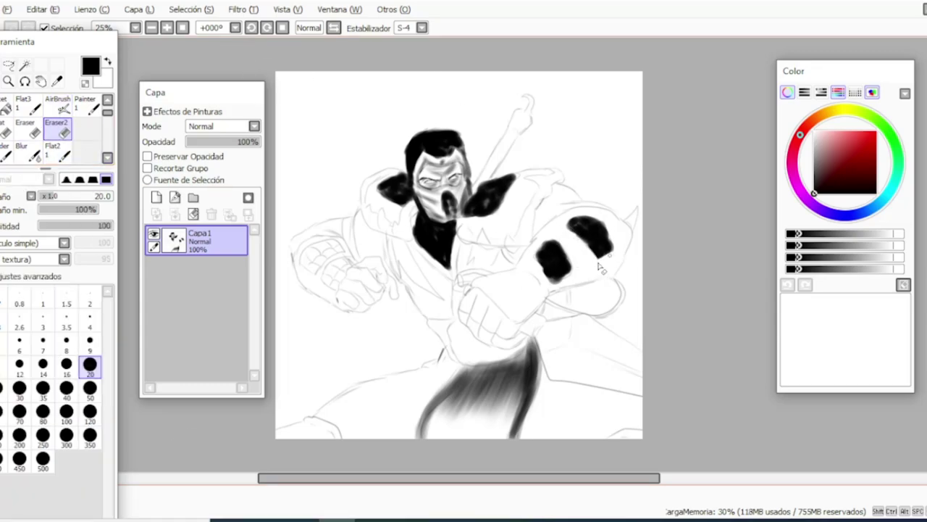
{"action": "left_click", "coordinate": [64, 107]}
{"action": "mouse_move", "coordinate": [338, 281]}
{"action": "left_mouse_down"}
{"action": "mouse_move", "coordinate": [344, 265]}
{"action": "mouse_move", "coordinate": [329, 281]}
{"action": "mouse_move", "coordinate": [349, 266]}
{"action": "mouse_move", "coordinate": [327, 286]}
{"action": "mouse_move", "coordinate": [316, 265]}
{"action": "mouse_move", "coordinate": [304, 270]}
{"action": "mouse_move", "coordinate": [310, 245]}
{"action": "mouse_move", "coordinate": [323, 258]}
{"action": "mouse_move", "coordinate": [313, 246]}
{"action": "mouse_move", "coordinate": [332, 247]}
{"action": "left_mouse_up"}
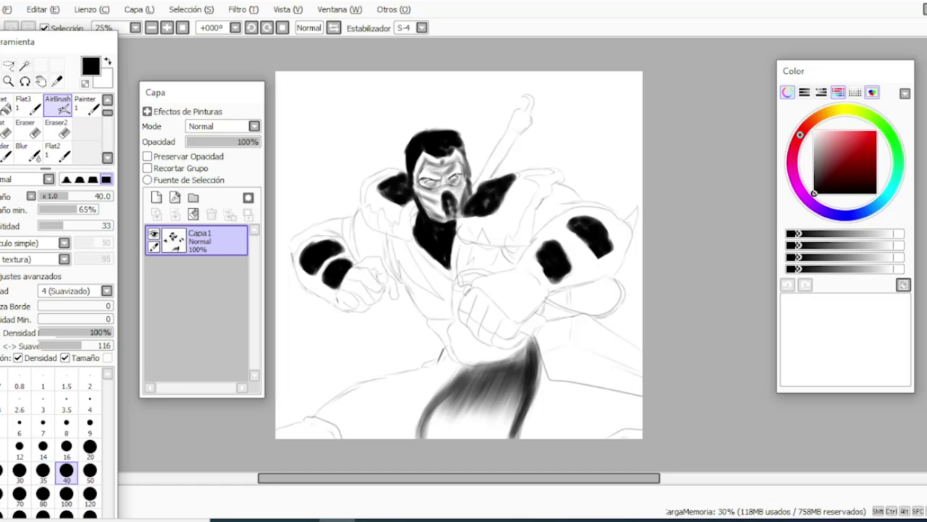
Step: Fill both front thighs solid black up to the knees and the loincloth's edge
{"action": "mouse_move", "coordinate": [411, 437]}
{"action": "left_mouse_down"}
{"action": "mouse_move", "coordinate": [416, 415]}
{"action": "mouse_move", "coordinate": [407, 419]}
{"action": "mouse_move", "coordinate": [453, 359]}
{"action": "mouse_move", "coordinate": [409, 366]}
{"action": "mouse_move", "coordinate": [370, 391]}
{"action": "mouse_move", "coordinate": [387, 447]}
{"action": "mouse_move", "coordinate": [340, 424]}
{"action": "mouse_move", "coordinate": [366, 395]}
{"action": "mouse_move", "coordinate": [317, 416]}
{"action": "left_mouse_up"}
{"action": "left_click", "coordinate": [20, 496]}
{"action": "mouse_move", "coordinate": [616, 435]}
{"action": "left_mouse_down"}
{"action": "mouse_move", "coordinate": [629, 414]}
{"action": "mouse_move", "coordinate": [589, 393]}
{"action": "mouse_move", "coordinate": [546, 444]}
{"action": "mouse_move", "coordinate": [542, 405]}
{"action": "mouse_move", "coordinate": [590, 424]}
{"action": "mouse_move", "coordinate": [573, 438]}
{"action": "mouse_move", "coordinate": [558, 410]}
{"action": "mouse_move", "coordinate": [559, 425]}
{"action": "left_mouse_up"}
{"action": "key", "text": "bracketleft"}
{"action": "key", "text": "bracketleft"}
{"action": "key", "text": "bracketleft"}
{"action": "left_click_drag", "start_coordinate": [548, 389], "coordinate": [544, 372]}
Step: Shade the upper part of the far thigh, the vest, the belt and both shoulder guards with a size 80 airbrush
{"action": "key", "text": "bracketright"}
{"action": "key", "text": "bracketright"}
{"action": "key", "text": "bracketright"}
{"action": "key", "text": "bracketright"}
{"action": "mouse_move", "coordinate": [632, 392]}
{"action": "left_mouse_down"}
{"action": "mouse_move", "coordinate": [659, 399]}
{"action": "mouse_move", "coordinate": [662, 384]}
{"action": "mouse_move", "coordinate": [633, 357]}
{"action": "mouse_move", "coordinate": [641, 384]}
{"action": "mouse_move", "coordinate": [562, 335]}
{"action": "mouse_move", "coordinate": [455, 358]}
{"action": "mouse_move", "coordinate": [478, 370]}
{"action": "mouse_move", "coordinate": [507, 355]}
{"action": "mouse_move", "coordinate": [463, 341]}
{"action": "mouse_move", "coordinate": [442, 318]}
{"action": "left_mouse_up"}
{"action": "mouse_move", "coordinate": [438, 274]}
{"action": "left_mouse_down"}
{"action": "mouse_move", "coordinate": [454, 237]}
{"action": "mouse_move", "coordinate": [443, 333]}
{"action": "mouse_move", "coordinate": [436, 275]}
{"action": "mouse_move", "coordinate": [424, 308]}
{"action": "mouse_move", "coordinate": [417, 286]}
{"action": "mouse_move", "coordinate": [410, 224]}
{"action": "mouse_move", "coordinate": [428, 271]}
{"action": "mouse_move", "coordinate": [370, 210]}
{"action": "mouse_move", "coordinate": [377, 181]}
{"action": "mouse_move", "coordinate": [399, 175]}
{"action": "left_mouse_up"}
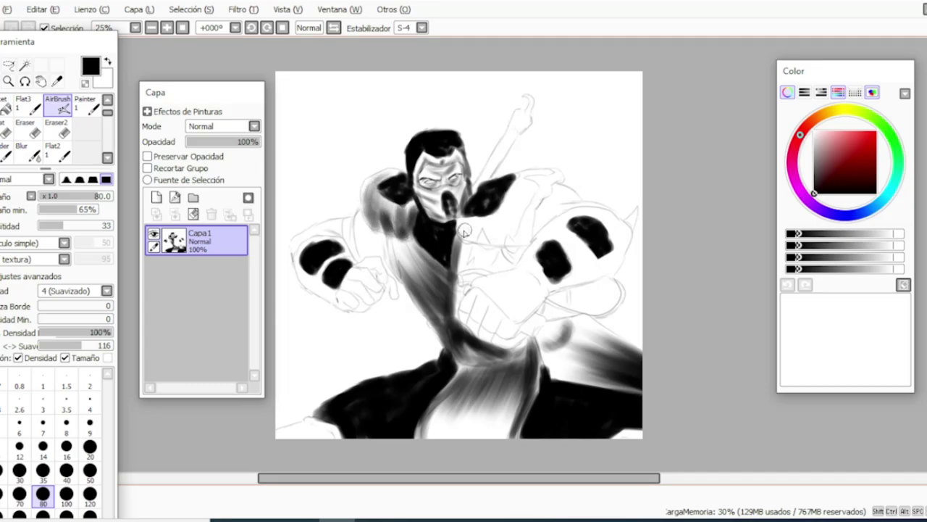
{"action": "left_click_drag", "start_coordinate": [476, 230], "coordinate": [485, 250]}
{"action": "mouse_move", "coordinate": [505, 206]}
{"action": "left_mouse_down"}
{"action": "mouse_move", "coordinate": [500, 237]}
{"action": "mouse_move", "coordinate": [525, 196]}
{"action": "mouse_move", "coordinate": [525, 223]}
{"action": "mouse_move", "coordinate": [548, 179]}
{"action": "mouse_move", "coordinate": [516, 199]}
{"action": "mouse_move", "coordinate": [500, 231]}
{"action": "mouse_move", "coordinate": [464, 250]}
{"action": "mouse_move", "coordinate": [525, 244]}
{"action": "left_mouse_up"}
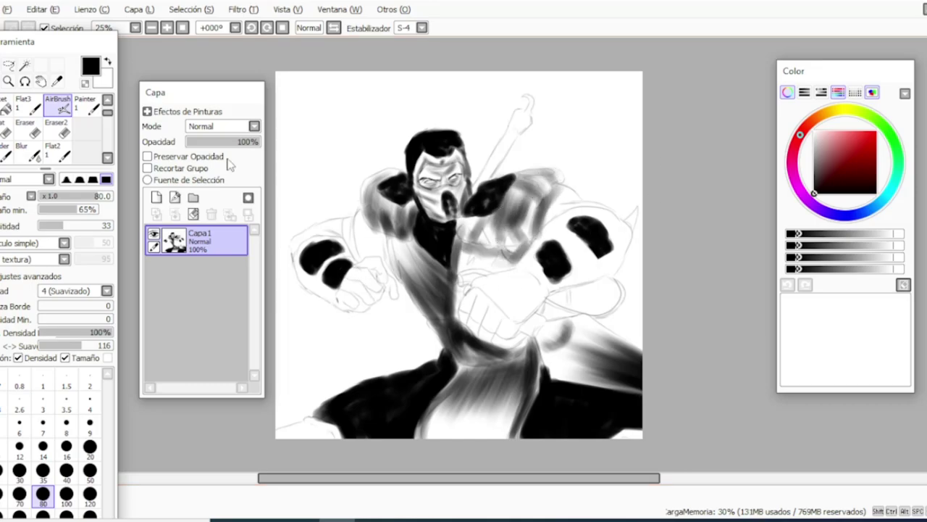
Step: Shade the forward arm and chest below the shoulder guard, and paint the fist's knuckle guard black
{"action": "key", "text": "e"}
{"action": "key", "text": "e"}
{"action": "mouse_move", "coordinate": [464, 250]}
{"action": "left_mouse_down"}
{"action": "mouse_move", "coordinate": [507, 242]}
{"action": "mouse_move", "coordinate": [492, 261]}
{"action": "left_mouse_up"}
{"action": "mouse_move", "coordinate": [631, 278]}
{"action": "left_mouse_down"}
{"action": "mouse_move", "coordinate": [616, 264]}
{"action": "mouse_move", "coordinate": [544, 293]}
{"action": "mouse_move", "coordinate": [623, 250]}
{"action": "mouse_move", "coordinate": [553, 235]}
{"action": "mouse_move", "coordinate": [561, 206]}
{"action": "mouse_move", "coordinate": [544, 221]}
{"action": "left_mouse_up"}
{"action": "key", "text": "b"}
{"action": "key", "text": "b"}
{"action": "mouse_move", "coordinate": [511, 337]}
{"action": "left_mouse_down"}
{"action": "mouse_move", "coordinate": [478, 314]}
{"action": "mouse_move", "coordinate": [475, 297]}
{"action": "mouse_move", "coordinate": [474, 307]}
{"action": "mouse_move", "coordinate": [510, 324]}
{"action": "mouse_move", "coordinate": [477, 292]}
{"action": "mouse_move", "coordinate": [600, 264]}
{"action": "mouse_move", "coordinate": [529, 277]}
{"action": "mouse_move", "coordinate": [517, 292]}
{"action": "mouse_move", "coordinate": [527, 304]}
{"action": "mouse_move", "coordinate": [500, 286]}
{"action": "left_mouse_up"}
{"action": "left_click", "coordinate": [26, 152]}
{"action": "left_click", "coordinate": [58, 107]}
{"action": "left_click_drag", "start_coordinate": [499, 341], "coordinate": [461, 320]}
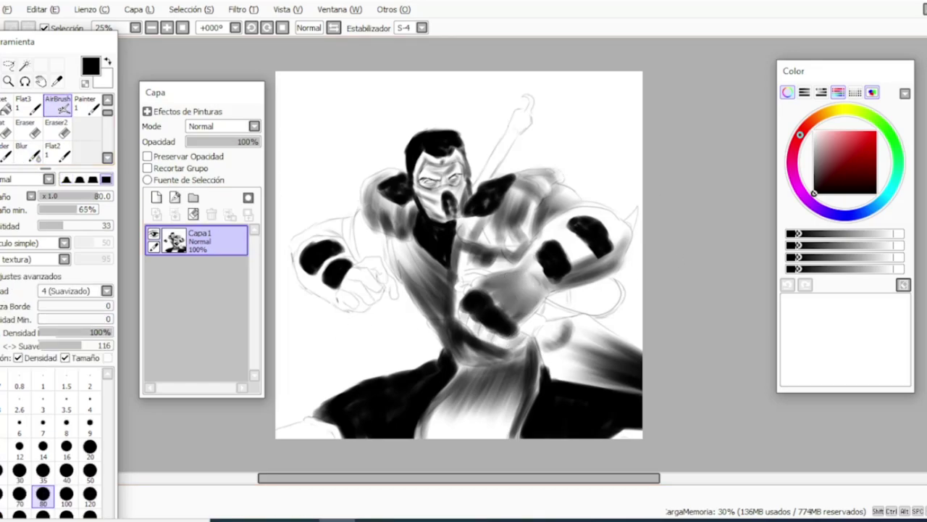
Step: Shade beneath the forward wrist and along the sword handle, using airbrush size 35 for the handle
{"action": "left_click", "coordinate": [67, 448]}
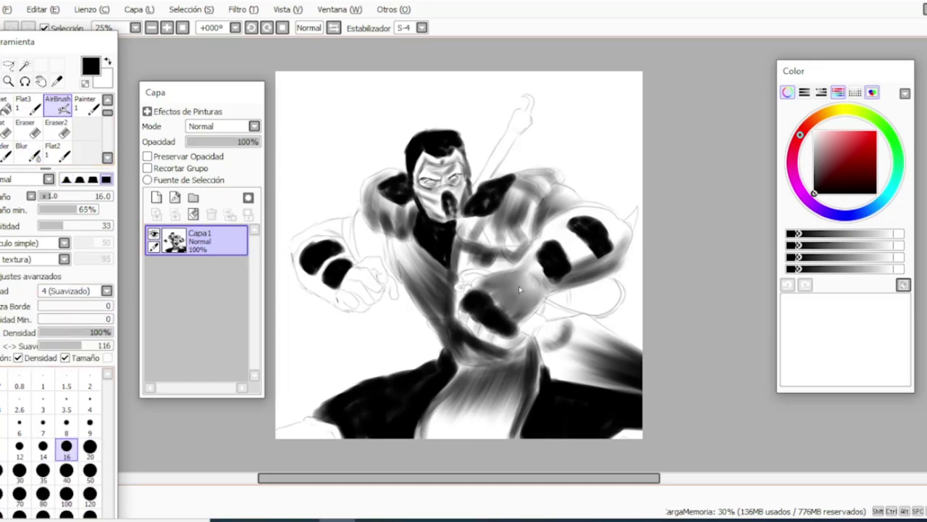
{"action": "left_click", "coordinate": [66, 469]}
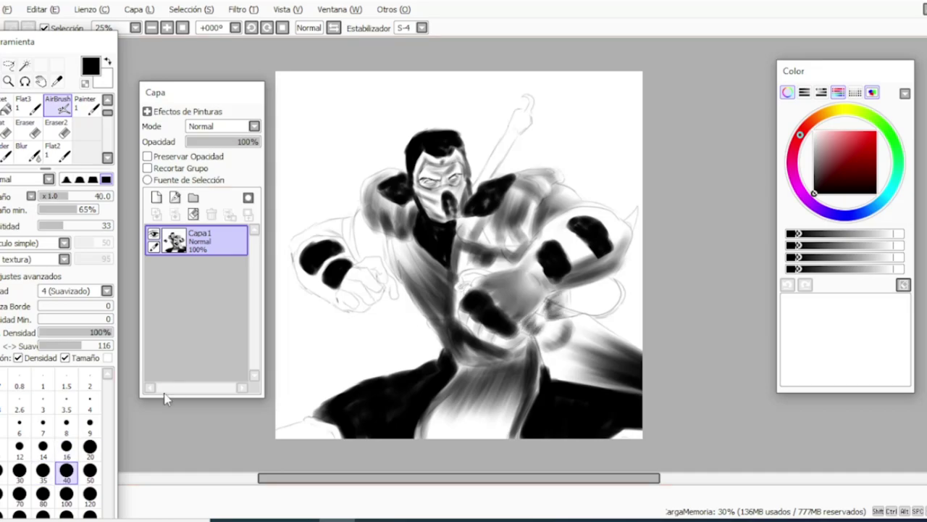
{"action": "left_click", "coordinate": [90, 445]}
{"action": "left_click", "coordinate": [43, 470]}
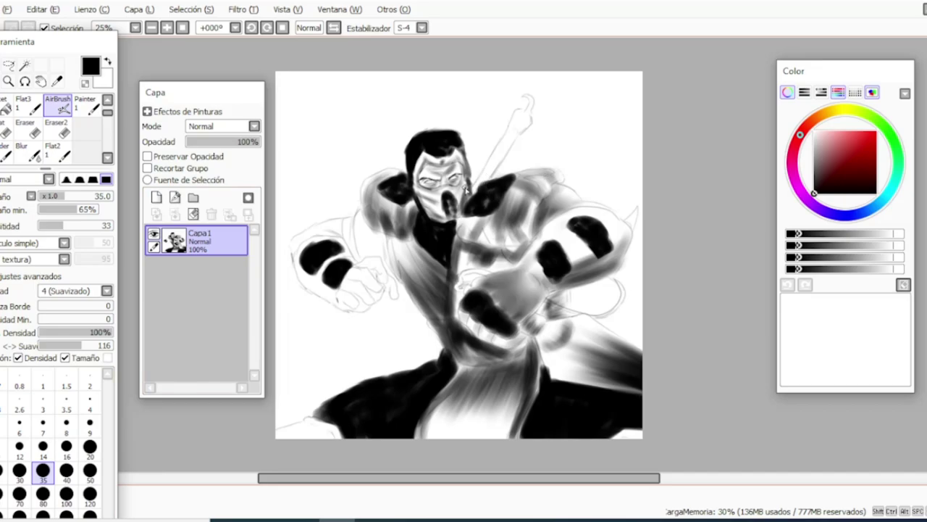
{"action": "left_click_drag", "start_coordinate": [486, 184], "coordinate": [494, 161]}
{"action": "mouse_move", "coordinate": [467, 190]}
{"action": "left_mouse_down"}
{"action": "mouse_move", "coordinate": [503, 141]}
{"action": "mouse_move", "coordinate": [500, 160]}
{"action": "mouse_move", "coordinate": [516, 125]}
{"action": "left_mouse_up"}
Step: Paint a black band across the rear arm and shade its forearm and upper arm with a size 80 airbrush
{"action": "left_click", "coordinate": [42, 494]}
{"action": "left_click_drag", "start_coordinate": [340, 301], "coordinate": [298, 268]}
{"action": "left_click", "coordinate": [67, 448]}
{"action": "left_click_drag", "start_coordinate": [353, 250], "coordinate": [358, 257]}
{"action": "left_click", "coordinate": [90, 449]}
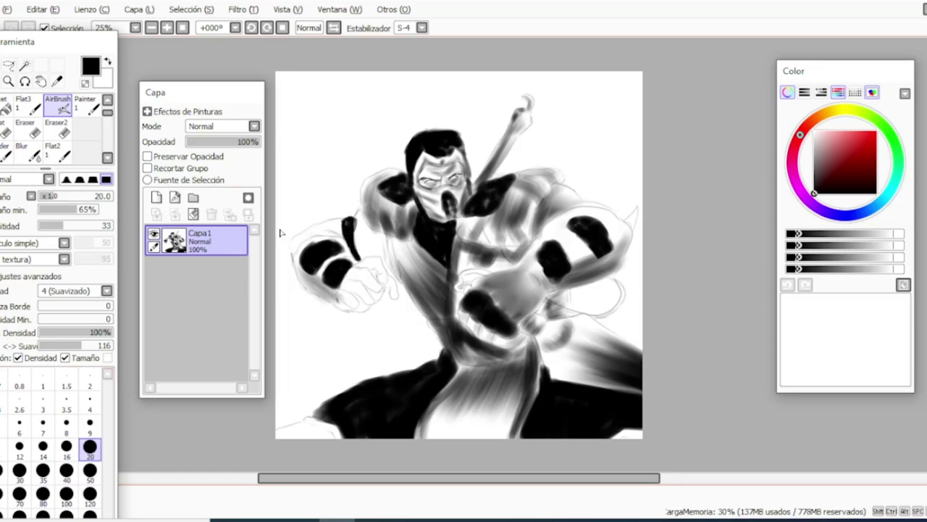
{"action": "key", "text": "e"}
{"action": "left_click", "coordinate": [58, 106]}
{"action": "left_click", "coordinate": [43, 495]}
{"action": "mouse_move", "coordinate": [357, 216]}
{"action": "left_mouse_down"}
{"action": "mouse_move", "coordinate": [341, 232]}
{"action": "mouse_move", "coordinate": [294, 249]}
{"action": "left_mouse_up"}
Step: Darken the mask's forehead and cheek and deepen the shading on the rear arm
{"action": "left_click", "coordinate": [58, 129]}
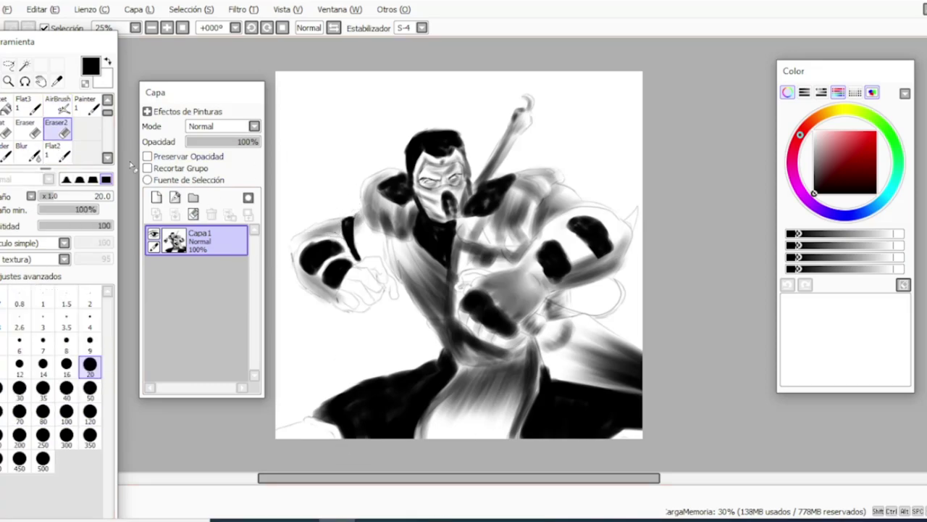
{"action": "key", "text": "b"}
{"action": "mouse_move", "coordinate": [417, 178]}
{"action": "left_mouse_down"}
{"action": "mouse_move", "coordinate": [426, 154]}
{"action": "mouse_move", "coordinate": [440, 214]}
{"action": "mouse_move", "coordinate": [422, 163]}
{"action": "mouse_move", "coordinate": [427, 146]}
{"action": "left_mouse_up"}
{"action": "mouse_move", "coordinate": [369, 211]}
{"action": "left_mouse_down"}
{"action": "mouse_move", "coordinate": [299, 254]}
{"action": "mouse_move", "coordinate": [329, 293]}
{"action": "left_mouse_up"}
{"action": "left_click", "coordinate": [29, 129]}
{"action": "left_click", "coordinate": [29, 152]}
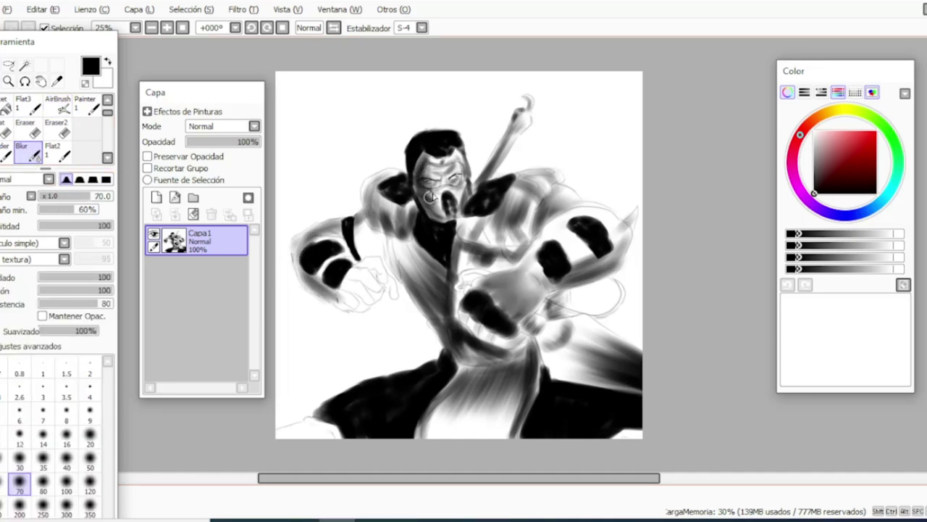
{"action": "left_click", "coordinate": [58, 103]}
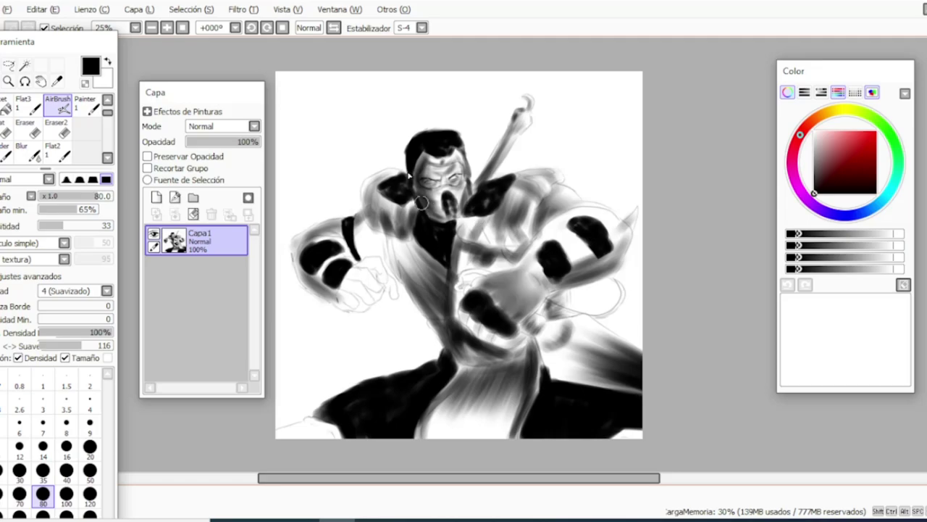
Step: Extend vertical fold shading up from the lower edge of the loincloth with the size 80 airbrush
{"action": "mouse_move", "coordinate": [473, 457]}
{"action": "left_mouse_down"}
{"action": "mouse_move", "coordinate": [503, 433]}
{"action": "mouse_move", "coordinate": [505, 399]}
{"action": "left_mouse_up"}
{"action": "mouse_move", "coordinate": [486, 465]}
{"action": "left_mouse_down"}
{"action": "mouse_move", "coordinate": [502, 388]}
{"action": "mouse_move", "coordinate": [496, 402]}
{"action": "left_mouse_up"}
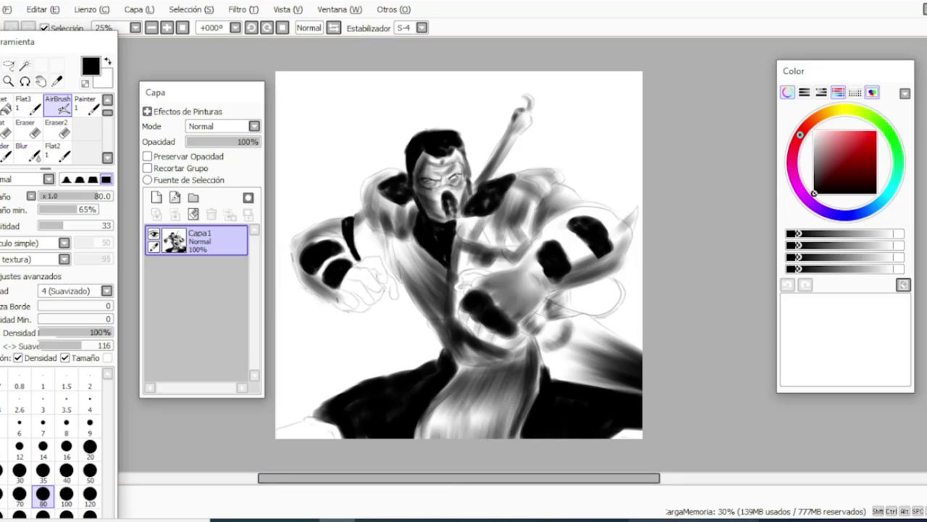
{"action": "left_click_drag", "start_coordinate": [474, 445], "coordinate": [500, 407]}
{"action": "mouse_move", "coordinate": [451, 445]}
{"action": "left_mouse_down"}
{"action": "mouse_move", "coordinate": [469, 403]}
{"action": "mouse_move", "coordinate": [441, 415]}
{"action": "left_mouse_up"}
{"action": "left_click_drag", "start_coordinate": [427, 449], "coordinate": [431, 426]}
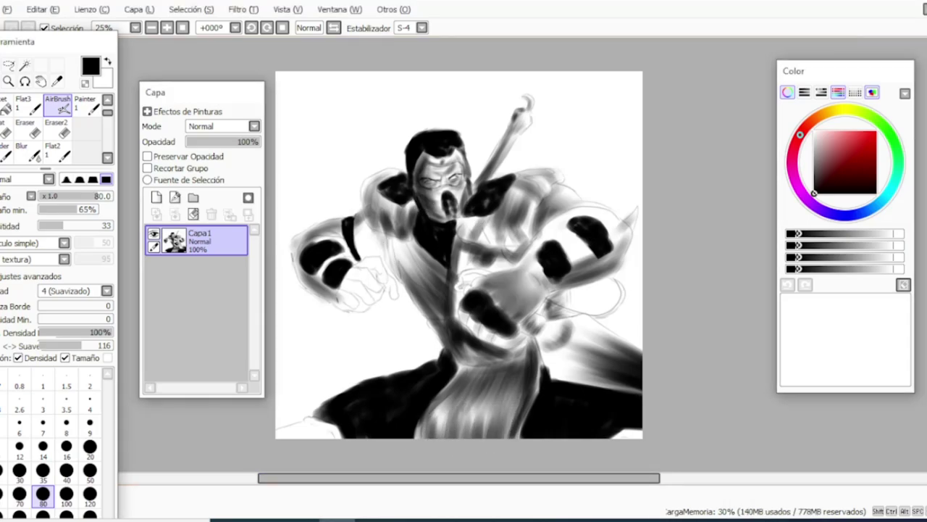
Step: Crop the canvas to a rectangular selection around the figure
{"action": "left_click", "coordinate": [2, 65]}
{"action": "left_click_drag", "start_coordinate": [289, 82], "coordinate": [668, 452]}
{"action": "left_click", "coordinate": [92, 9]}
{"action": "left_click", "coordinate": [118, 77]}
Step: Add a new layer in Superponer mode and fill it with orange
{"action": "left_click", "coordinate": [157, 197]}
{"action": "left_click", "coordinate": [254, 126]}
{"action": "left_click", "coordinate": [227, 153]}
{"action": "left_click", "coordinate": [254, 126]}
{"action": "left_click", "coordinate": [216, 178]}
{"action": "left_click", "coordinate": [814, 120]}
{"action": "left_click", "coordinate": [856, 131]}
{"action": "left_click", "coordinate": [7, 106]}
{"action": "left_click", "coordinate": [288, 168]}
Step: Darken the orange layer by lowering Luminiscencia in the Matiz y Saturación filter
{"action": "left_click", "coordinate": [243, 9]}
{"action": "left_click", "coordinate": [262, 26]}
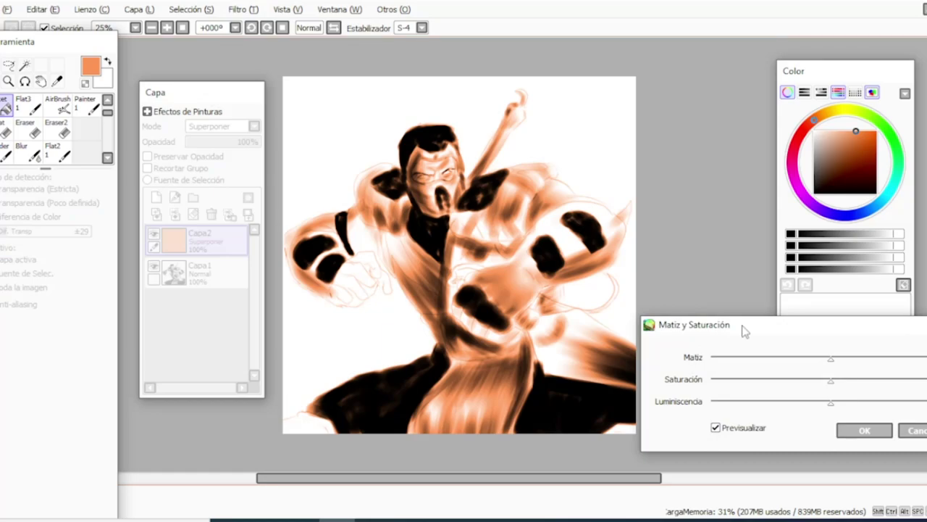
{"action": "left_click_drag", "start_coordinate": [831, 402], "coordinate": [801, 403]}
{"action": "left_click", "coordinate": [864, 431]}
Step: Add a new layer in Multiplicar mode and choose a golden yellow colour
{"action": "left_click", "coordinate": [156, 197]}
{"action": "left_click", "coordinate": [221, 126]}
{"action": "left_click", "coordinate": [217, 148]}
{"action": "left_click", "coordinate": [838, 111]}
{"action": "left_click", "coordinate": [859, 137]}
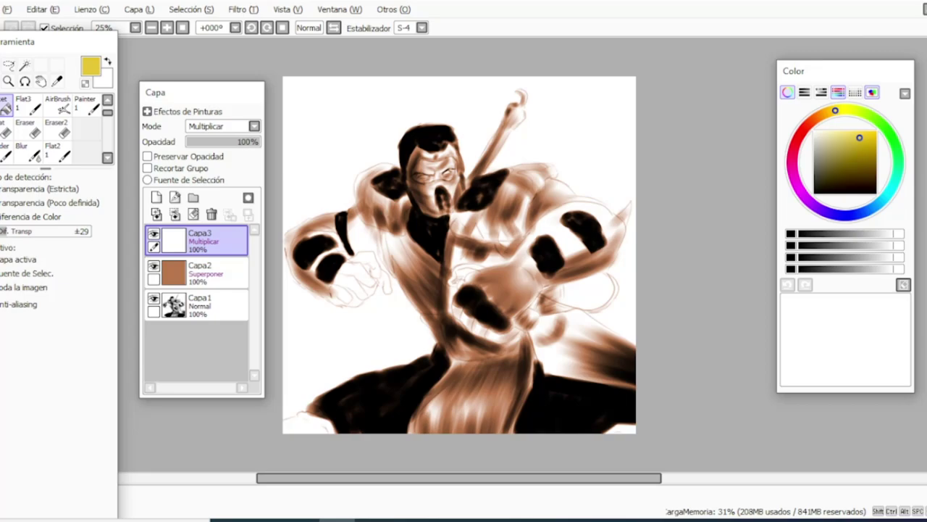
Step: Paint the knees and the loincloth yellow with a size 80 airbrush on the Multiplicar layer
{"action": "left_click", "coordinate": [57, 129]}
{"action": "left_click", "coordinate": [43, 413]}
{"action": "left_click", "coordinate": [58, 106]}
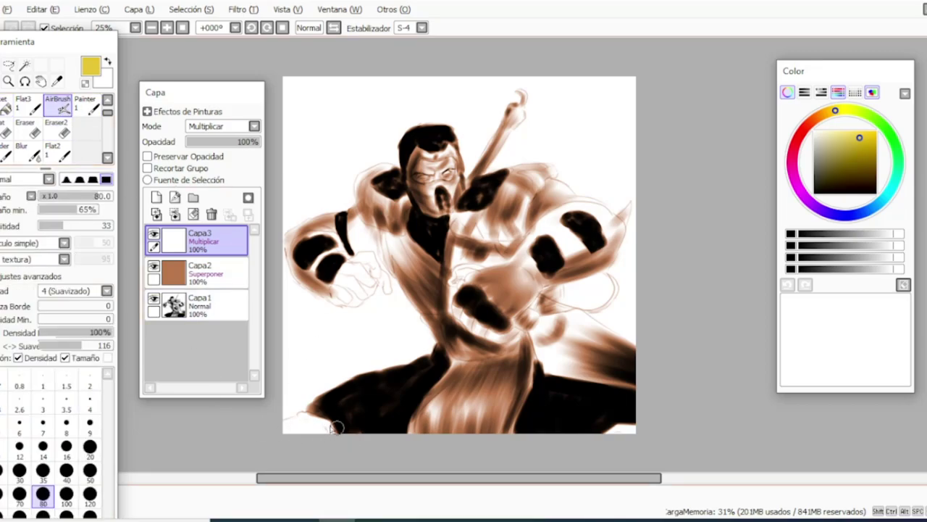
{"action": "left_click_drag", "start_coordinate": [328, 429], "coordinate": [315, 429]}
{"action": "left_click_drag", "start_coordinate": [80, 226], "coordinate": [141, 240]}
{"action": "left_click_drag", "start_coordinate": [323, 423], "coordinate": [279, 433]}
{"action": "mouse_move", "coordinate": [499, 424]}
{"action": "left_mouse_down"}
{"action": "mouse_move", "coordinate": [520, 377]}
{"action": "mouse_move", "coordinate": [434, 408]}
{"action": "mouse_move", "coordinate": [468, 367]}
{"action": "mouse_move", "coordinate": [530, 373]}
{"action": "left_mouse_up"}
{"action": "left_click_drag", "start_coordinate": [610, 430], "coordinate": [632, 428]}
Step: Paint the vest, the rear shoulder guard and the mask yellow with airbrush sizes 40, 100 and 50
{"action": "left_click", "coordinate": [66, 473]}
{"action": "mouse_move", "coordinate": [418, 291]}
{"action": "left_mouse_down"}
{"action": "mouse_move", "coordinate": [437, 324]}
{"action": "mouse_move", "coordinate": [428, 312]}
{"action": "left_mouse_up"}
{"action": "left_click", "coordinate": [66, 495]}
{"action": "mouse_move", "coordinate": [444, 212]}
{"action": "left_mouse_down"}
{"action": "mouse_move", "coordinate": [403, 190]}
{"action": "mouse_move", "coordinate": [424, 293]}
{"action": "mouse_move", "coordinate": [391, 268]}
{"action": "mouse_move", "coordinate": [373, 207]}
{"action": "mouse_move", "coordinate": [392, 172]}
{"action": "left_mouse_up"}
{"action": "left_click", "coordinate": [90, 469]}
{"action": "mouse_move", "coordinate": [451, 150]}
{"action": "left_mouse_down"}
{"action": "mouse_move", "coordinate": [414, 163]}
{"action": "mouse_move", "coordinate": [415, 174]}
{"action": "left_mouse_up"}
Step: Paint the forward arm and hand yellow with a size 70 airbrush, then choose Eraser2
{"action": "left_click", "coordinate": [20, 496]}
{"action": "mouse_move", "coordinate": [533, 291]}
{"action": "left_mouse_down"}
{"action": "mouse_move", "coordinate": [523, 270]}
{"action": "mouse_move", "coordinate": [542, 234]}
{"action": "mouse_move", "coordinate": [552, 281]}
{"action": "mouse_move", "coordinate": [572, 233]}
{"action": "mouse_move", "coordinate": [551, 213]}
{"action": "mouse_move", "coordinate": [570, 269]}
{"action": "mouse_move", "coordinate": [612, 221]}
{"action": "mouse_move", "coordinate": [594, 250]}
{"action": "left_mouse_up"}
{"action": "left_click", "coordinate": [56, 127]}
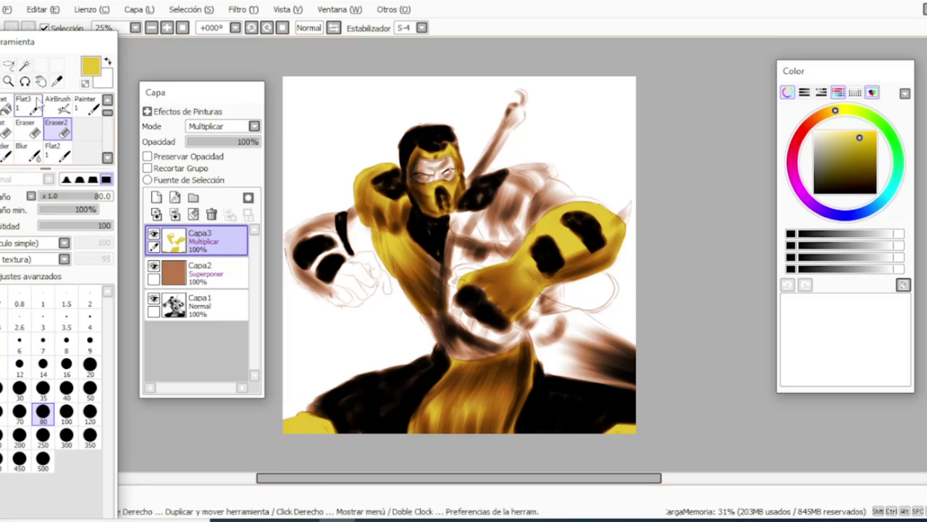
Step: Paint the forward elbow spike yellow with a size 20 airbrush and the forward chest and shoulder with size 70
{"action": "left_click", "coordinate": [58, 103]}
{"action": "left_click", "coordinate": [90, 449]}
{"action": "key", "text": "e"}
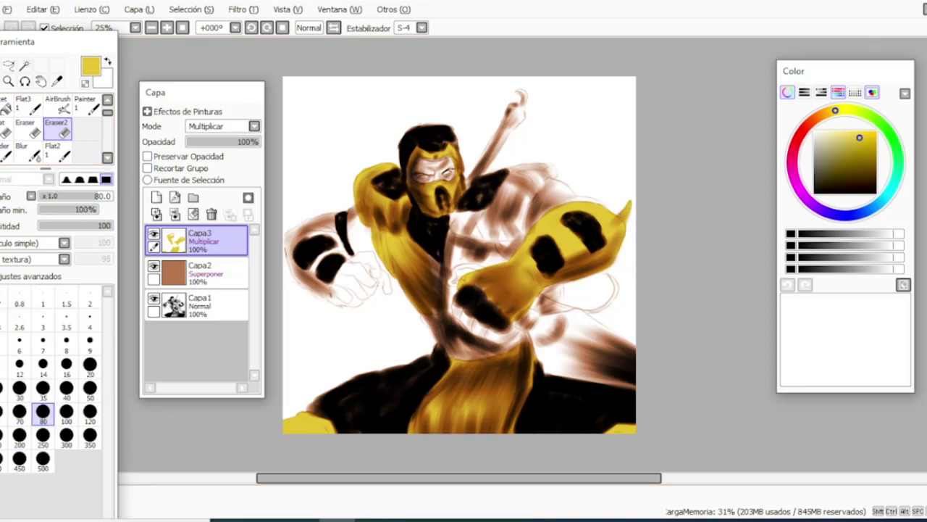
{"action": "left_click", "coordinate": [58, 105]}
{"action": "left_click", "coordinate": [19, 496]}
{"action": "left_click_drag", "start_coordinate": [444, 313], "coordinate": [452, 231]}
{"action": "mouse_move", "coordinate": [449, 273]}
{"action": "left_mouse_down"}
{"action": "mouse_move", "coordinate": [513, 224]}
{"action": "mouse_move", "coordinate": [529, 189]}
{"action": "mouse_move", "coordinate": [552, 174]}
{"action": "mouse_move", "coordinate": [533, 150]}
{"action": "left_mouse_up"}
{"action": "key", "text": "e"}
{"action": "key", "text": "e"}
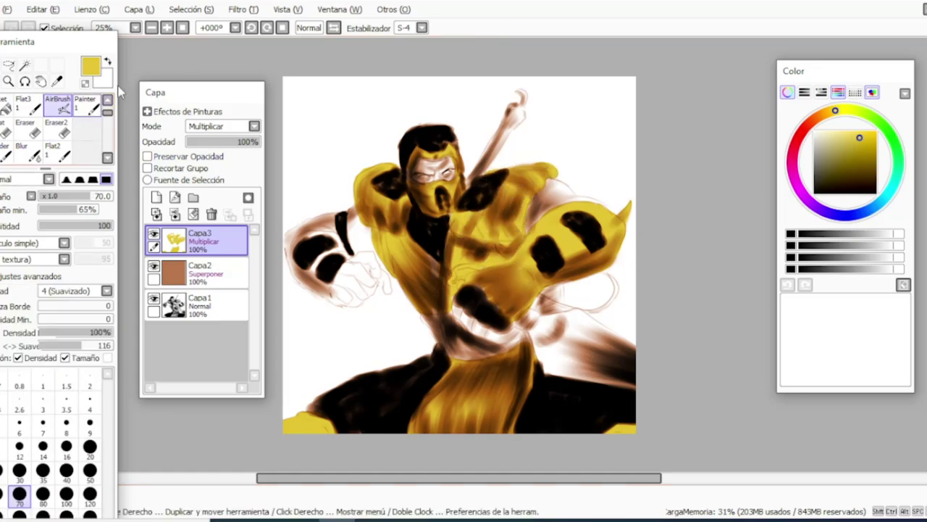
Step: Paint the sword handle and the rear forearm yellow with airbrush sizes 50, 16 and 40
{"action": "left_click", "coordinate": [90, 473]}
{"action": "left_click_drag", "start_coordinate": [471, 181], "coordinate": [515, 113]}
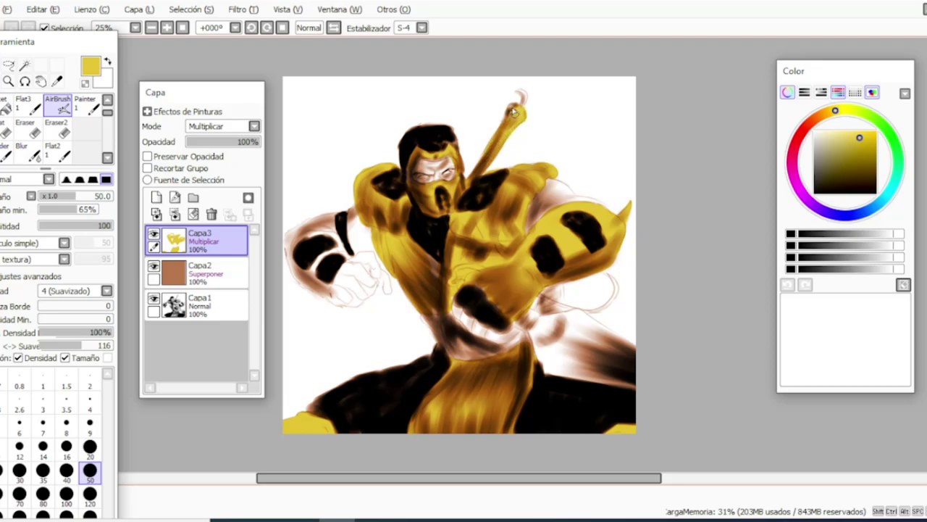
{"action": "left_click", "coordinate": [66, 449]}
{"action": "left_click", "coordinate": [66, 470]}
{"action": "mouse_move", "coordinate": [314, 239]}
{"action": "left_mouse_down"}
{"action": "mouse_move", "coordinate": [295, 256]}
{"action": "mouse_move", "coordinate": [308, 284]}
{"action": "mouse_move", "coordinate": [329, 294]}
{"action": "left_mouse_up"}
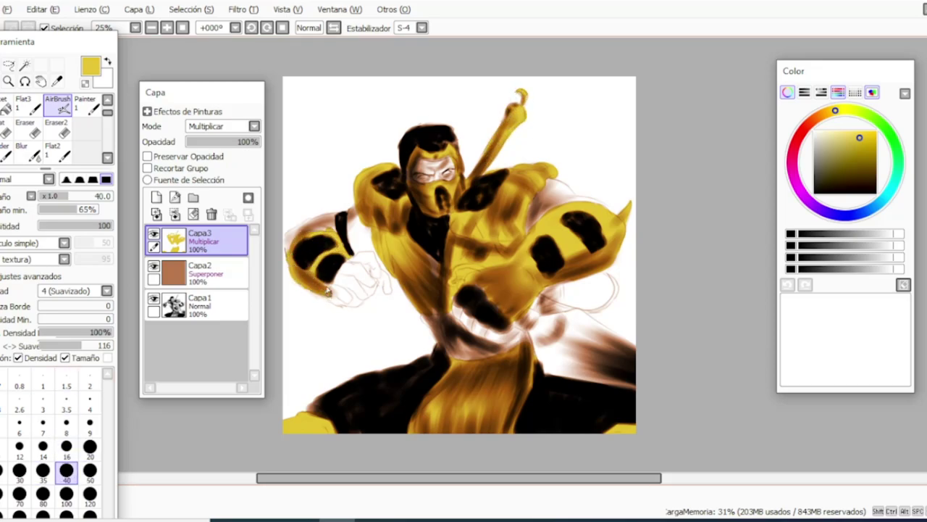
{"action": "key", "text": "e"}
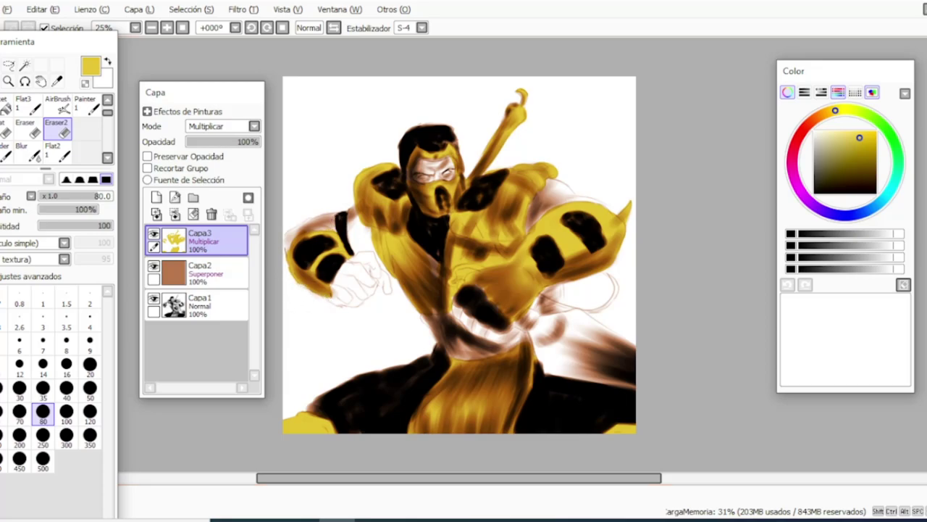
Step: Add a new layer in Multiplicar mode and choose a light peach skin colour
{"action": "left_click", "coordinate": [156, 197]}
{"action": "left_click", "coordinate": [253, 126]}
{"action": "left_click", "coordinate": [236, 150]}
{"action": "left_click", "coordinate": [818, 117]}
{"action": "left_click", "coordinate": [843, 131]}
Step: Paint the face and the rear arm's exposed skin peach with a size 40 airbrush, cleaning the edges with Eraser2
{"action": "left_click", "coordinate": [65, 107]}
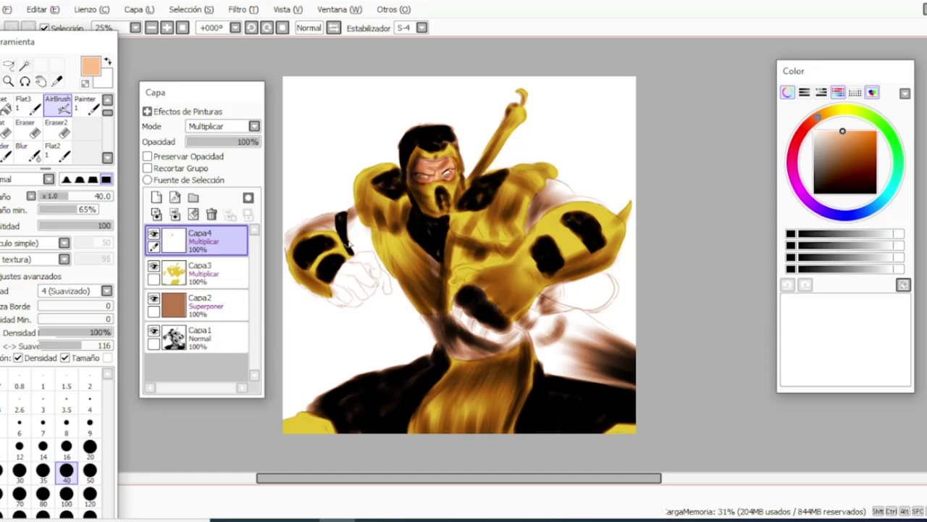
{"action": "mouse_move", "coordinate": [360, 248]}
{"action": "left_mouse_down"}
{"action": "mouse_move", "coordinate": [367, 228]}
{"action": "mouse_move", "coordinate": [352, 218]}
{"action": "mouse_move", "coordinate": [388, 258]}
{"action": "left_mouse_up"}
{"action": "left_click", "coordinate": [58, 131]}
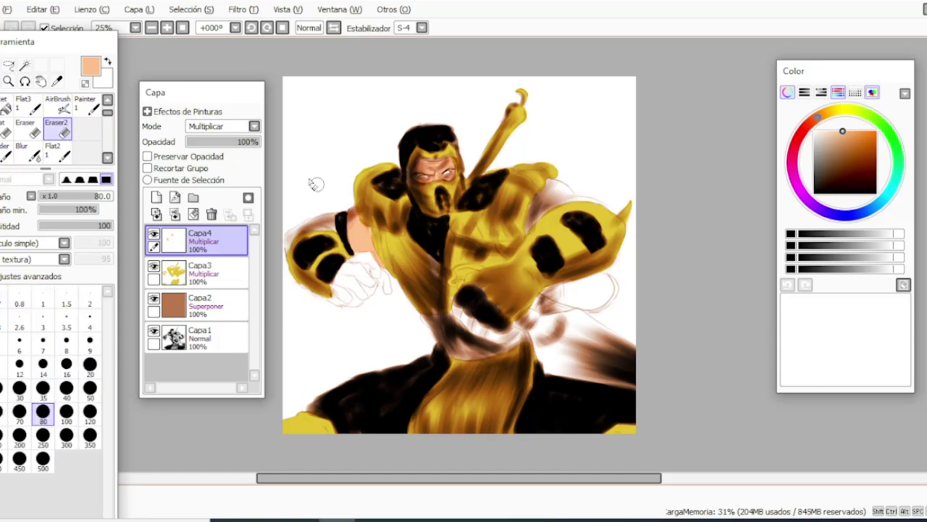
{"action": "left_click", "coordinate": [59, 107]}
{"action": "key", "text": "e"}
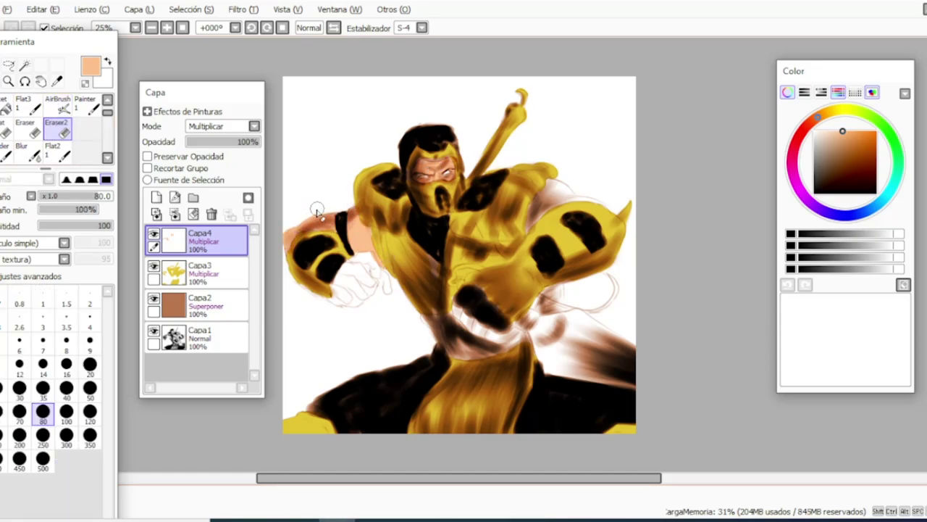
Step: Paint the forward upper arm and the forward fist's fingers peach with a size 40 airbrush
{"action": "key", "text": "a"}
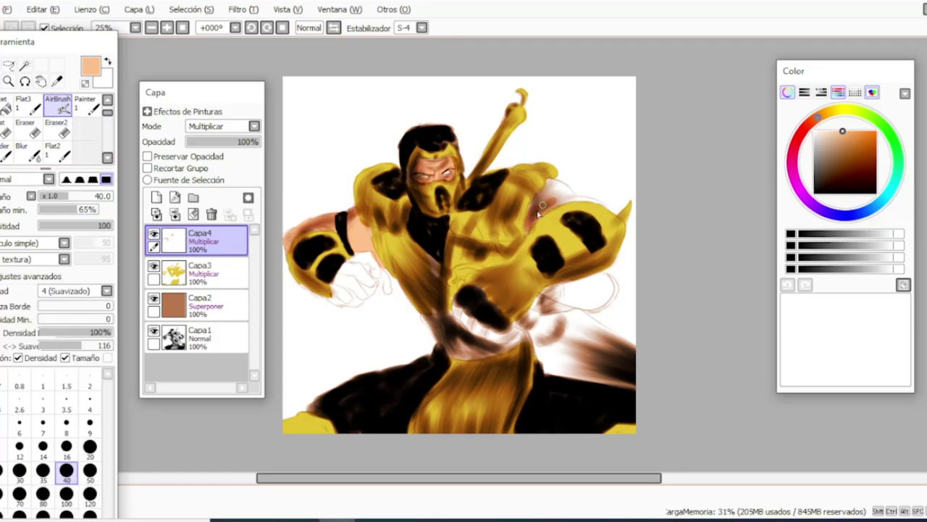
{"action": "mouse_move", "coordinate": [556, 184]}
{"action": "left_mouse_down"}
{"action": "mouse_move", "coordinate": [551, 207]}
{"action": "mouse_move", "coordinate": [605, 201]}
{"action": "left_mouse_up"}
{"action": "key", "text": "e"}
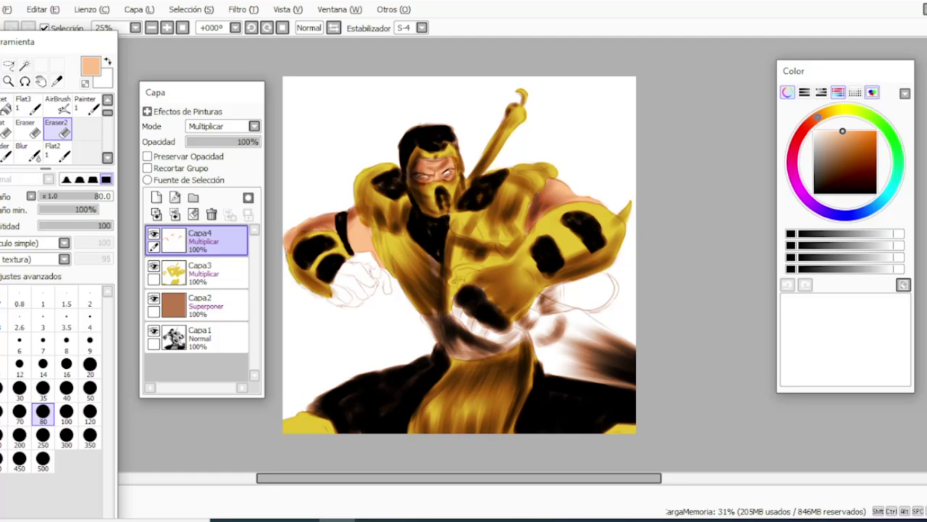
{"action": "key", "text": "a"}
{"action": "mouse_move", "coordinate": [482, 321]}
{"action": "left_mouse_down"}
{"action": "mouse_move", "coordinate": [456, 310]}
{"action": "mouse_move", "coordinate": [490, 335]}
{"action": "left_mouse_up"}
Step: Add a new Normal layer and paint the rope around the forward forearm light tan with a size 16 airbrush
{"action": "left_click", "coordinate": [157, 198]}
{"action": "left_click", "coordinate": [66, 426]}
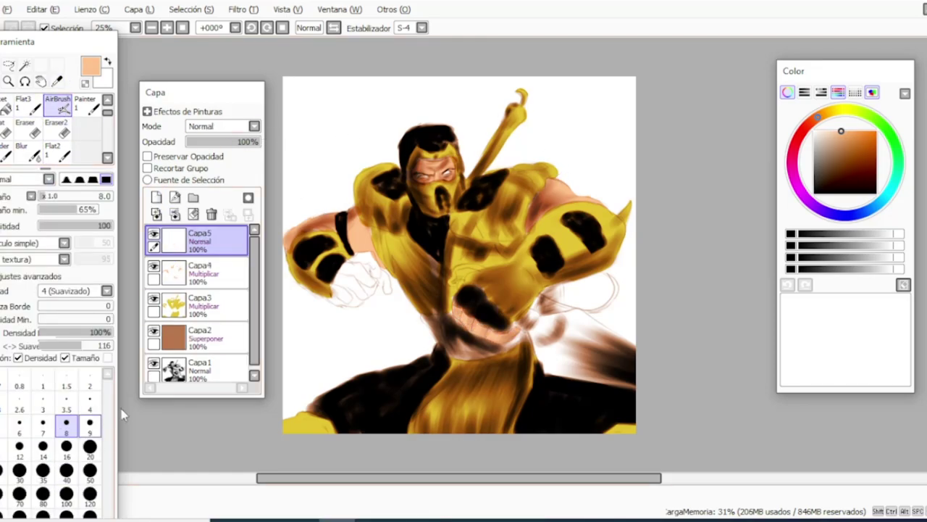
{"action": "left_click_drag", "start_coordinate": [814, 148], "coordinate": [813, 151]}
{"action": "left_click", "coordinate": [833, 138]}
{"action": "left_click", "coordinate": [66, 448]}
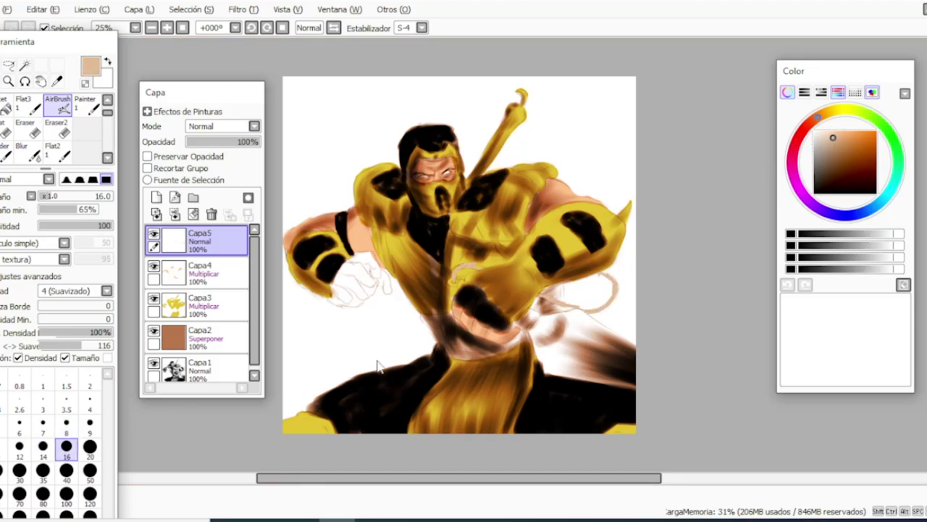
Step: On the yellow Multiplicar layer, paint the area below the forward elbow in the sampled yellow with a size 35 airbrush
{"action": "left_click", "coordinate": [207, 305]}
{"action": "left_click", "coordinate": [517, 163], "text": "alt"}
{"action": "left_click", "coordinate": [43, 473]}
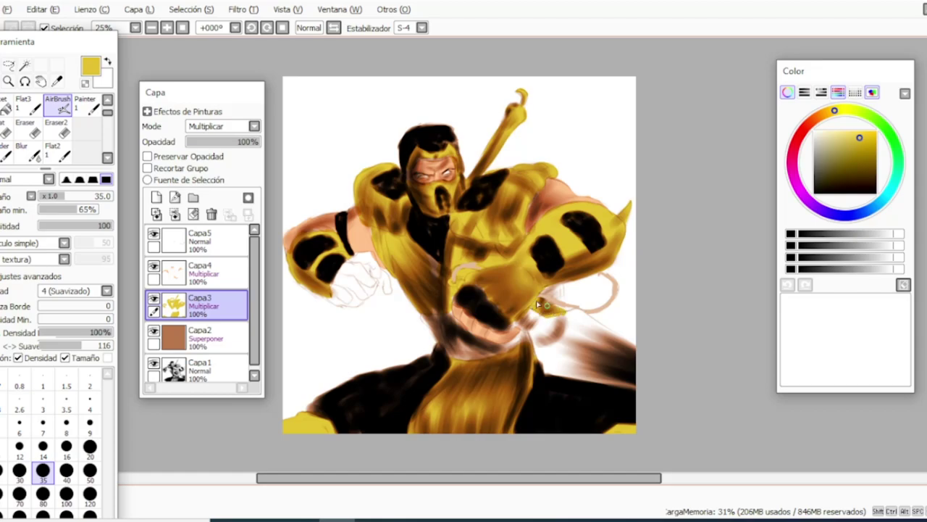
{"action": "key", "text": "e"}
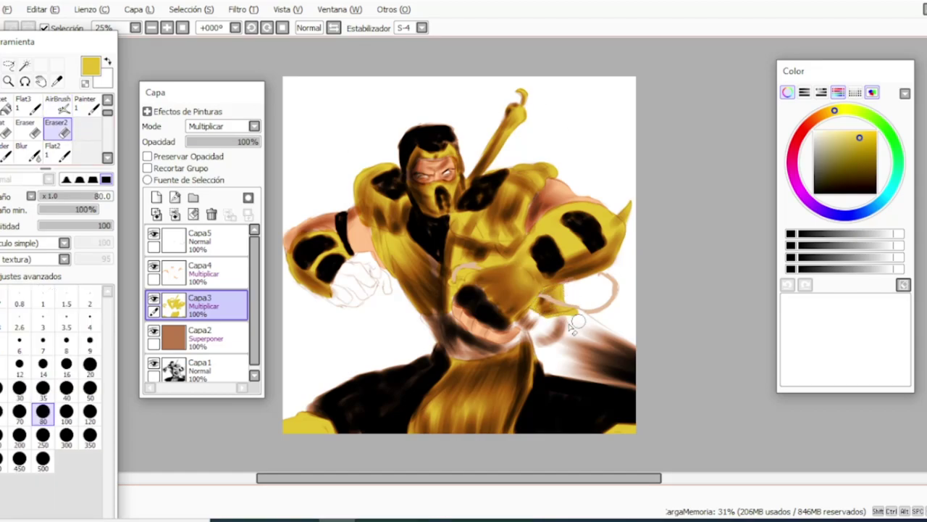
Step: Paint the blurred shape beside the forward fist and the rope's tip grey with airbrush sizes 40 and 16
{"action": "left_click_drag", "start_coordinate": [823, 148], "coordinate": [814, 162]}
{"action": "left_click", "coordinate": [58, 106]}
{"action": "mouse_move", "coordinate": [556, 346]}
{"action": "left_mouse_down"}
{"action": "mouse_move", "coordinate": [634, 359]}
{"action": "mouse_move", "coordinate": [562, 340]}
{"action": "left_mouse_up"}
{"action": "left_click", "coordinate": [814, 148]}
{"action": "left_click", "coordinate": [69, 473]}
{"action": "key", "text": "ctrl+z"}
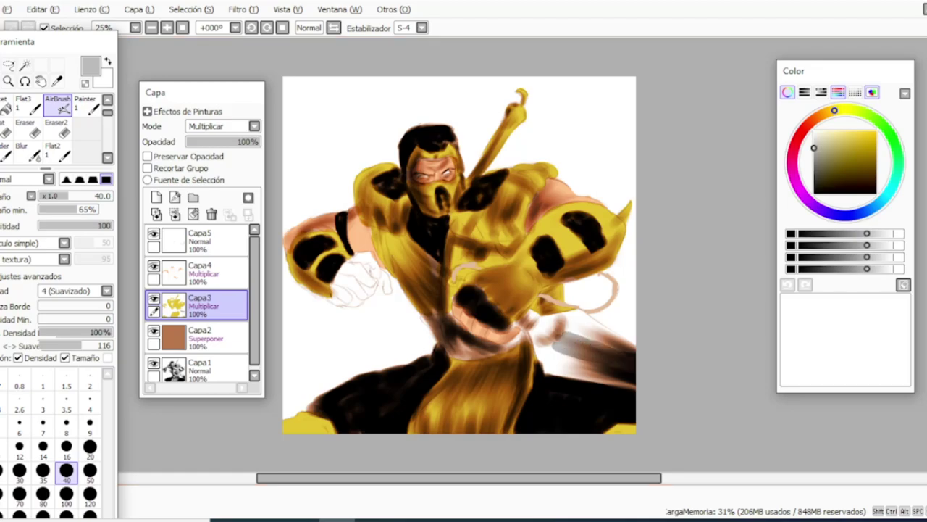
{"action": "mouse_move", "coordinate": [604, 374]}
{"action": "left_mouse_down"}
{"action": "mouse_move", "coordinate": [575, 359]}
{"action": "mouse_move", "coordinate": [594, 381]}
{"action": "mouse_move", "coordinate": [537, 324]}
{"action": "mouse_move", "coordinate": [581, 333]}
{"action": "left_mouse_up"}
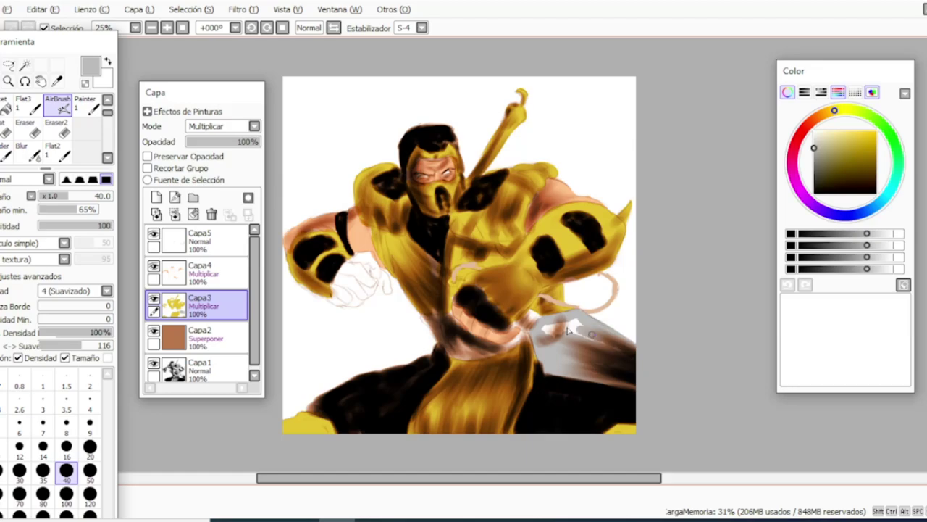
{"action": "left_click", "coordinate": [57, 129]}
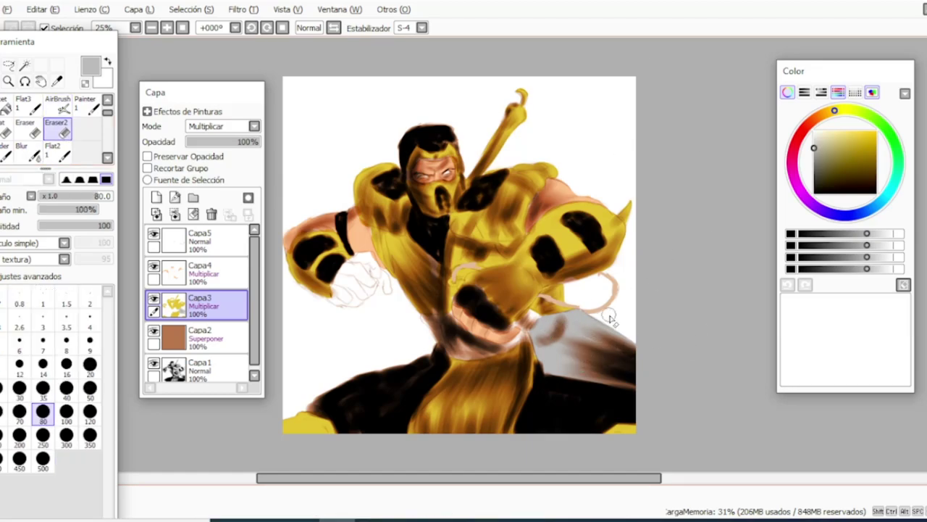
{"action": "left_click", "coordinate": [58, 105]}
{"action": "left_click", "coordinate": [66, 448]}
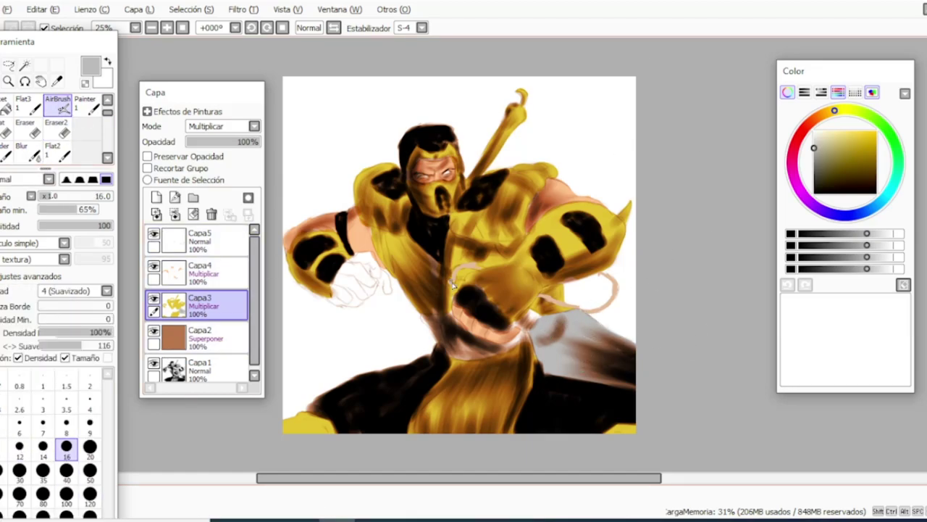
Step: Add a Multiplicar layer above the yellow one and paint the lower-left background dark red with a size 100 airbrush
{"action": "left_click", "coordinate": [156, 197]}
{"action": "scroll", "coordinate": [254, 126], "scroll_direction": "down", "scroll_amount": 1}
{"action": "left_click", "coordinate": [803, 132]}
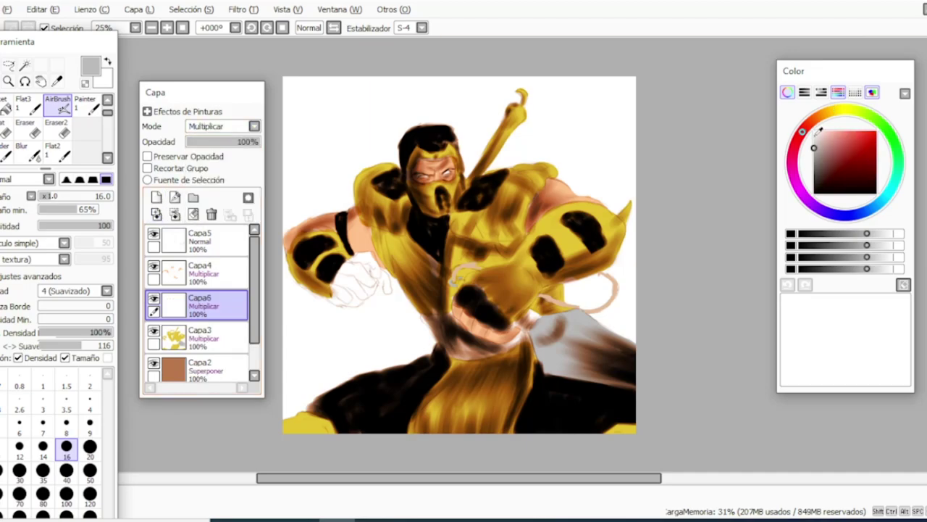
{"action": "left_click", "coordinate": [877, 154]}
{"action": "left_click", "coordinate": [66, 494]}
{"action": "mouse_move", "coordinate": [340, 359]}
{"action": "left_mouse_down"}
{"action": "mouse_move", "coordinate": [291, 405]}
{"action": "mouse_move", "coordinate": [377, 341]}
{"action": "mouse_move", "coordinate": [434, 336]}
{"action": "mouse_move", "coordinate": [409, 311]}
{"action": "left_mouse_up"}
{"action": "key", "text": "e"}
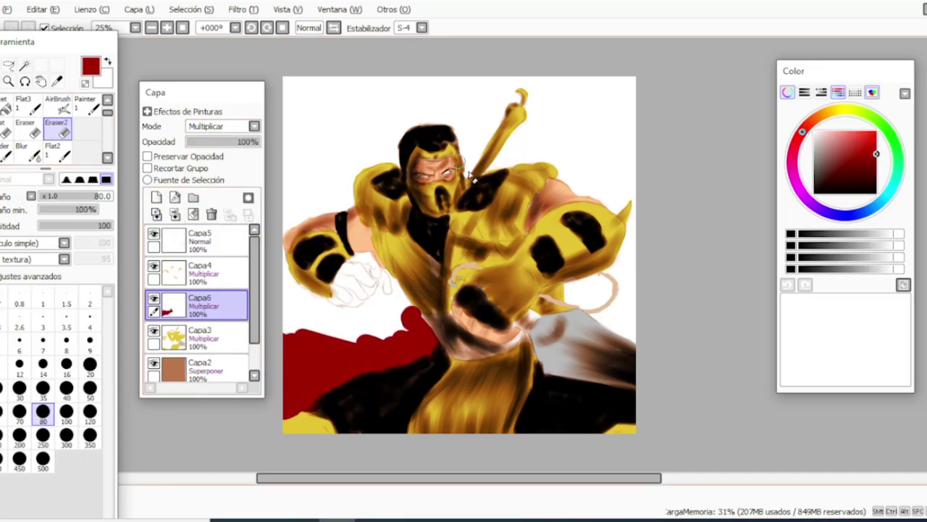
Step: Paint the background around the rear arm dark red, cleaning the edges with Eraser2 at size 16
{"action": "left_click", "coordinate": [66, 367]}
{"action": "left_click", "coordinate": [59, 106]}
{"action": "mouse_move", "coordinate": [350, 358]}
{"action": "left_mouse_down"}
{"action": "mouse_move", "coordinate": [342, 311]}
{"action": "mouse_move", "coordinate": [279, 263]}
{"action": "mouse_move", "coordinate": [284, 328]}
{"action": "mouse_move", "coordinate": [299, 213]}
{"action": "mouse_move", "coordinate": [337, 206]}
{"action": "mouse_move", "coordinate": [312, 156]}
{"action": "left_mouse_up"}
{"action": "key", "text": "e"}
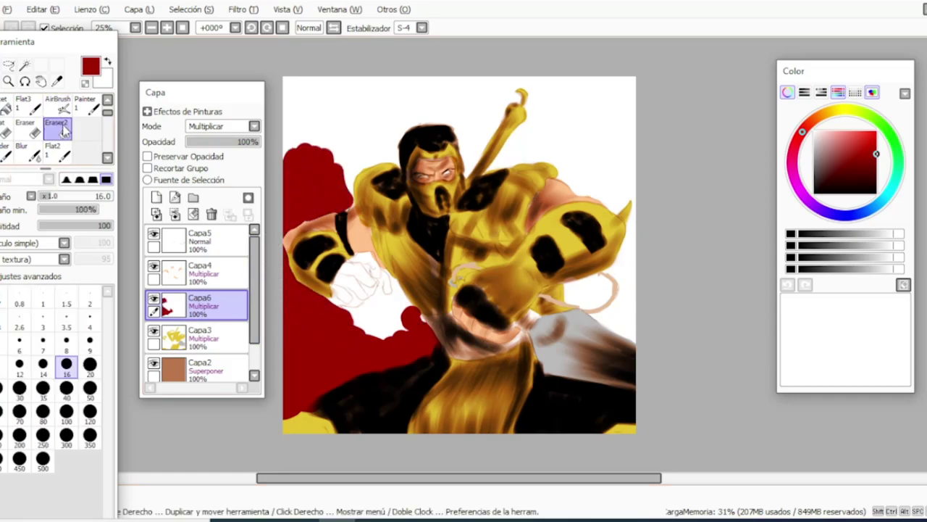
{"action": "left_click", "coordinate": [58, 106]}
{"action": "mouse_move", "coordinate": [325, 217]}
{"action": "left_mouse_down"}
{"action": "mouse_move", "coordinate": [308, 225]}
{"action": "mouse_move", "coordinate": [294, 205]}
{"action": "mouse_move", "coordinate": [310, 226]}
{"action": "left_mouse_up"}
{"action": "left_click", "coordinate": [58, 129]}
{"action": "left_click", "coordinate": [58, 106]}
Step: Fill the background above the head and around the sword handle dark red, reducing the airbrush to size 20
{"action": "mouse_move", "coordinate": [313, 179]}
{"action": "left_mouse_down"}
{"action": "mouse_move", "coordinate": [340, 197]}
{"action": "mouse_move", "coordinate": [366, 156]}
{"action": "mouse_move", "coordinate": [402, 148]}
{"action": "mouse_move", "coordinate": [392, 120]}
{"action": "mouse_move", "coordinate": [417, 123]}
{"action": "mouse_move", "coordinate": [340, 76]}
{"action": "mouse_move", "coordinate": [340, 152]}
{"action": "mouse_move", "coordinate": [399, 114]}
{"action": "mouse_move", "coordinate": [456, 137]}
{"action": "mouse_move", "coordinate": [471, 128]}
{"action": "mouse_move", "coordinate": [451, 97]}
{"action": "mouse_move", "coordinate": [474, 85]}
{"action": "mouse_move", "coordinate": [540, 86]}
{"action": "mouse_move", "coordinate": [551, 109]}
{"action": "mouse_move", "coordinate": [666, 106]}
{"action": "left_mouse_up"}
{"action": "mouse_move", "coordinate": [536, 102]}
{"action": "left_mouse_down"}
{"action": "mouse_move", "coordinate": [540, 127]}
{"action": "mouse_move", "coordinate": [522, 141]}
{"action": "mouse_move", "coordinate": [529, 163]}
{"action": "mouse_move", "coordinate": [528, 142]}
{"action": "mouse_move", "coordinate": [473, 159]}
{"action": "left_mouse_up"}
{"action": "left_click", "coordinate": [91, 472]}
{"action": "key", "text": "bracketleft"}
{"action": "key", "text": "bracketleft"}
{"action": "key", "text": "bracketleft"}
{"action": "key", "text": "bracketleft"}
{"action": "key", "text": "bracketleft"}
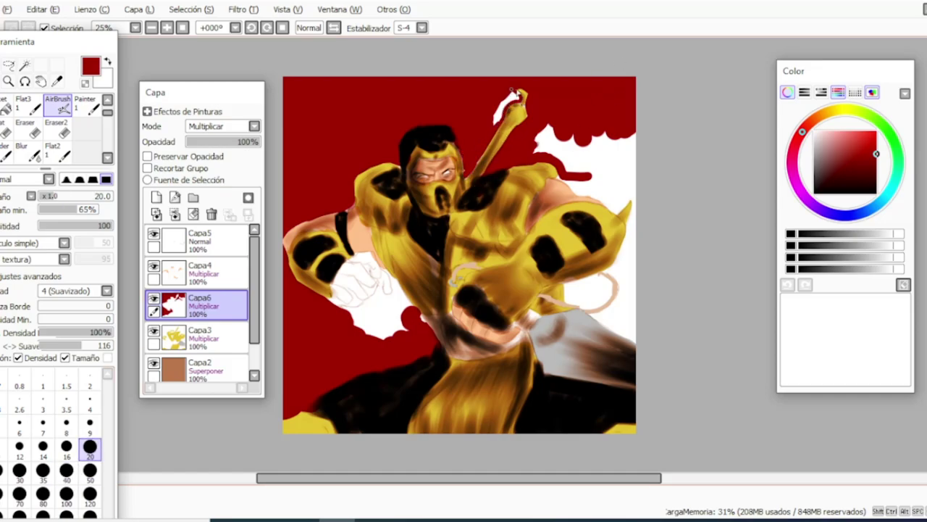
{"action": "mouse_move", "coordinate": [511, 97]}
{"action": "left_mouse_down"}
{"action": "mouse_move", "coordinate": [497, 120]}
{"action": "mouse_move", "coordinate": [520, 91]}
{"action": "left_mouse_up"}
{"action": "left_click", "coordinate": [61, 130]}
{"action": "left_click", "coordinate": [58, 105]}
Step: Fill the white gap above the forward shoulder and arm dark red with an enlarged airbrush
{"action": "key", "text": "bracketright"}
{"action": "key", "text": "bracketright"}
{"action": "key", "text": "bracketright"}
{"action": "key", "text": "bracketright"}
{"action": "mouse_move", "coordinate": [525, 142]}
{"action": "left_mouse_down"}
{"action": "mouse_move", "coordinate": [577, 128]}
{"action": "mouse_move", "coordinate": [576, 143]}
{"action": "mouse_move", "coordinate": [604, 160]}
{"action": "mouse_move", "coordinate": [566, 182]}
{"action": "left_mouse_up"}
{"action": "mouse_move", "coordinate": [630, 140]}
{"action": "left_mouse_down"}
{"action": "mouse_move", "coordinate": [656, 172]}
{"action": "mouse_move", "coordinate": [594, 143]}
{"action": "mouse_move", "coordinate": [600, 194]}
{"action": "mouse_move", "coordinate": [598, 171]}
{"action": "left_mouse_up"}
{"action": "key", "text": "bracketright"}
{"action": "key", "text": "bracketright"}
{"action": "key", "text": "bracketright"}
{"action": "key", "text": "bracketright"}
{"action": "key", "text": "e"}
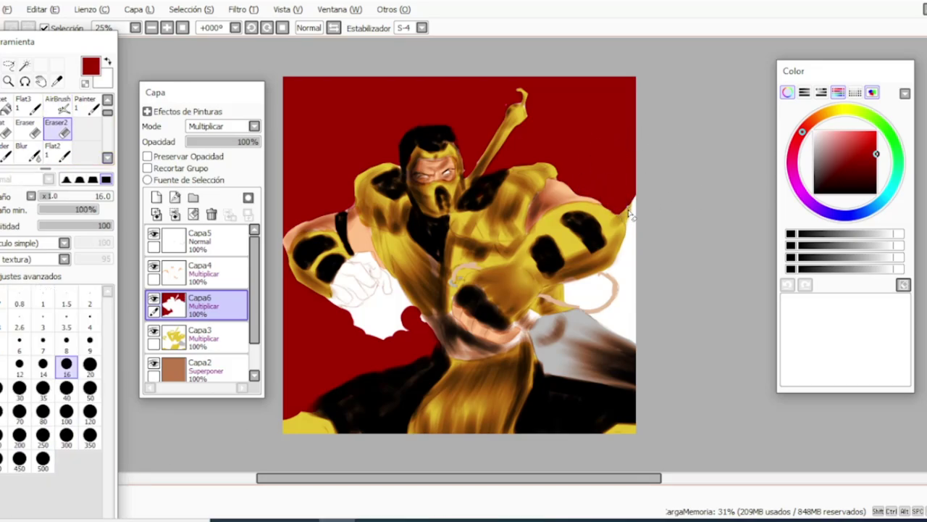
Step: Fill the white gap below the rear fist dark red with a size 40 airbrush and clean the fist's edge
{"action": "key", "text": "b"}
{"action": "mouse_move", "coordinate": [387, 330]}
{"action": "left_mouse_down"}
{"action": "mouse_move", "coordinate": [416, 321]}
{"action": "mouse_move", "coordinate": [350, 316]}
{"action": "mouse_move", "coordinate": [358, 329]}
{"action": "left_mouse_up"}
{"action": "left_click", "coordinate": [66, 472]}
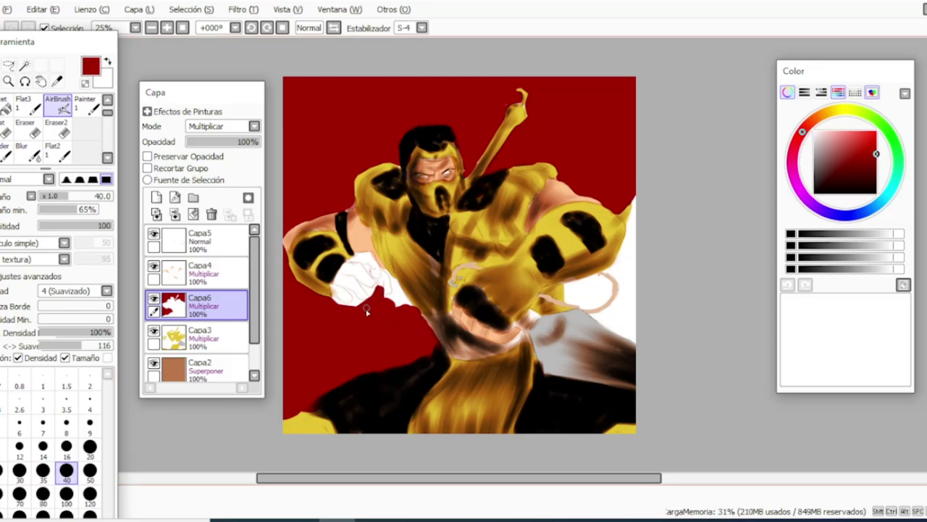
{"action": "key", "text": "e"}
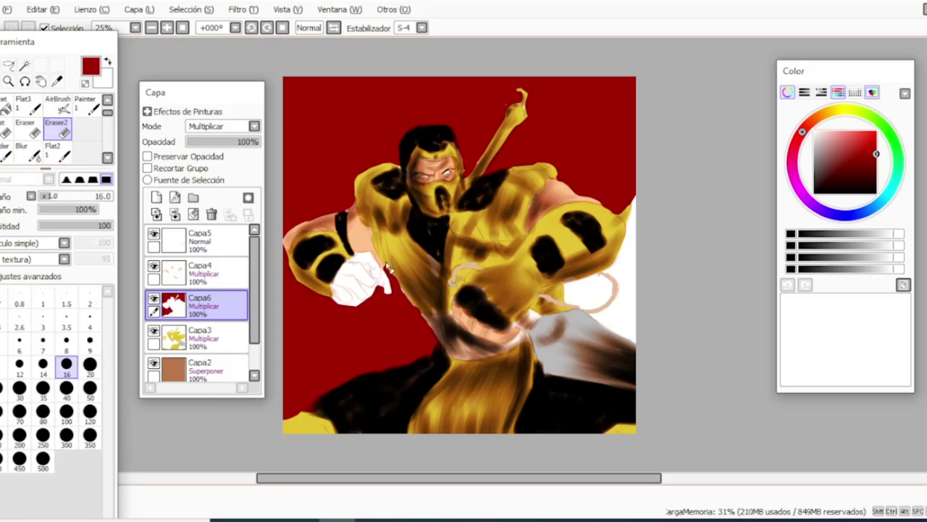
Step: Fill the background beside the forward elbow and inside the rope loop dark red with airbrush sizes 40 and 16
{"action": "key", "text": "e"}
{"action": "left_click_drag", "start_coordinate": [625, 270], "coordinate": [630, 230]}
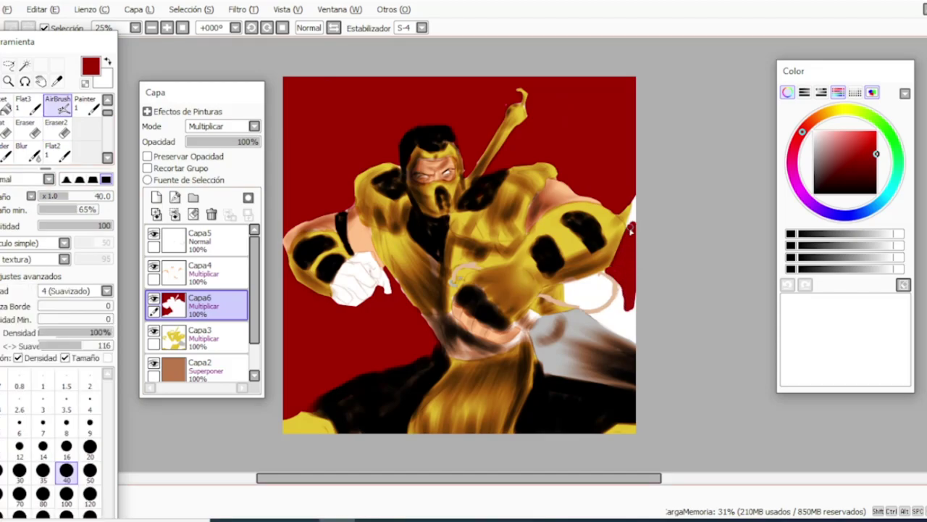
{"action": "mouse_move", "coordinate": [603, 302]}
{"action": "left_mouse_down"}
{"action": "mouse_move", "coordinate": [586, 299]}
{"action": "mouse_move", "coordinate": [610, 277]}
{"action": "left_mouse_up"}
{"action": "left_click", "coordinate": [67, 450]}
{"action": "left_click", "coordinate": [67, 472]}
{"action": "mouse_move", "coordinate": [629, 319]}
{"action": "left_mouse_down"}
{"action": "mouse_move", "coordinate": [621, 296]}
{"action": "mouse_move", "coordinate": [612, 326]}
{"action": "left_mouse_up"}
{"action": "key", "text": "e"}
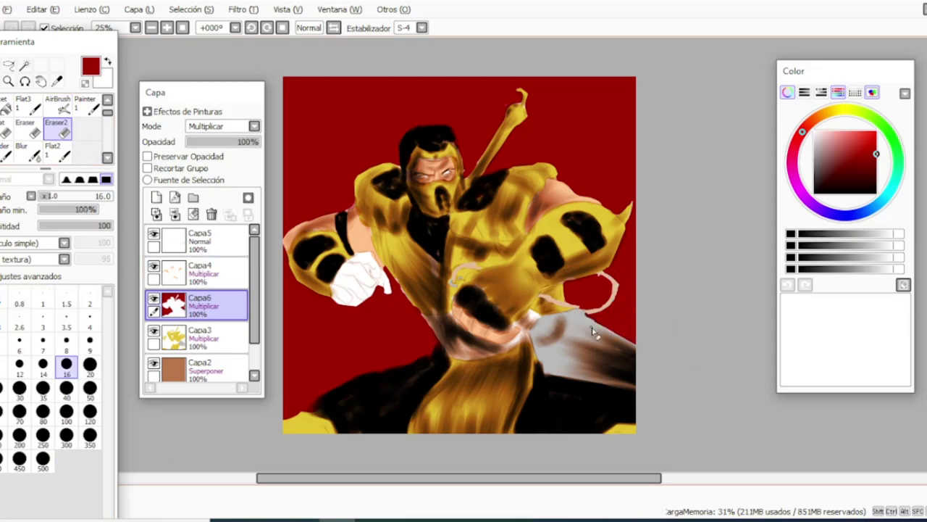
Step: Darken the red background layer with a colour adjustment filter
{"action": "left_click", "coordinate": [243, 9]}
{"action": "left_click", "coordinate": [267, 28]}
{"action": "left_click_drag", "start_coordinate": [830, 403], "coordinate": [805, 403]}
{"action": "left_click", "coordinate": [865, 430]}
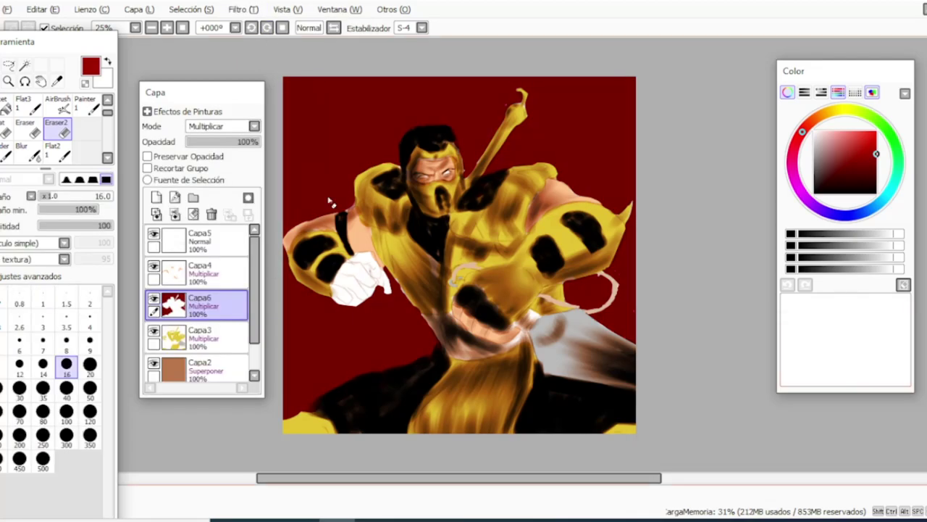
Step: Add a new top layer and paint light red spikes along the background's upper and lower edges with a size 40 airbrush
{"action": "left_click", "coordinate": [210, 241]}
{"action": "left_click", "coordinate": [156, 197]}
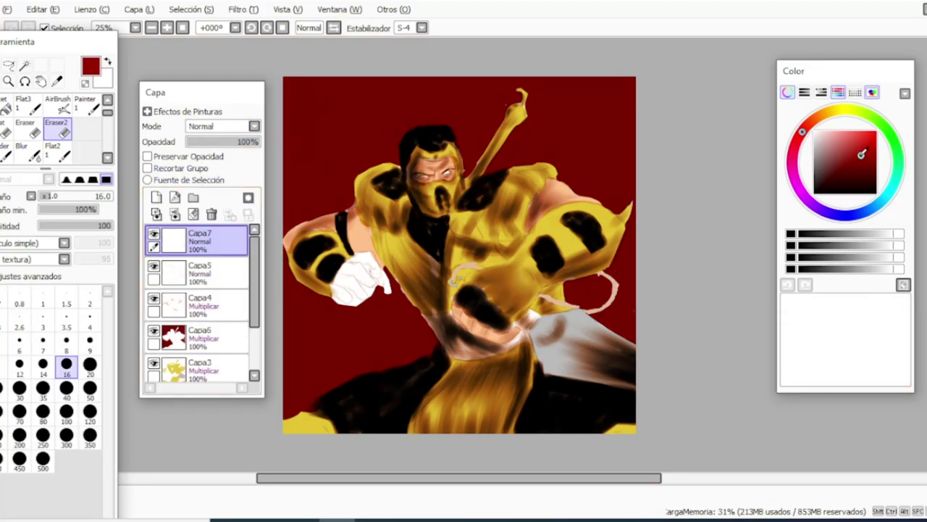
{"action": "left_click", "coordinate": [845, 142]}
{"action": "left_click", "coordinate": [43, 391]}
{"action": "left_click", "coordinate": [57, 106]}
{"action": "left_click_drag", "start_coordinate": [303, 368], "coordinate": [306, 392]}
{"action": "mouse_move", "coordinate": [284, 319]}
{"action": "left_mouse_down"}
{"action": "mouse_move", "coordinate": [285, 413]}
{"action": "mouse_move", "coordinate": [305, 409]}
{"action": "mouse_move", "coordinate": [327, 336]}
{"action": "mouse_move", "coordinate": [314, 396]}
{"action": "mouse_move", "coordinate": [355, 366]}
{"action": "mouse_move", "coordinate": [330, 338]}
{"action": "mouse_move", "coordinate": [373, 366]}
{"action": "mouse_move", "coordinate": [372, 352]}
{"action": "mouse_move", "coordinate": [347, 381]}
{"action": "left_mouse_up"}
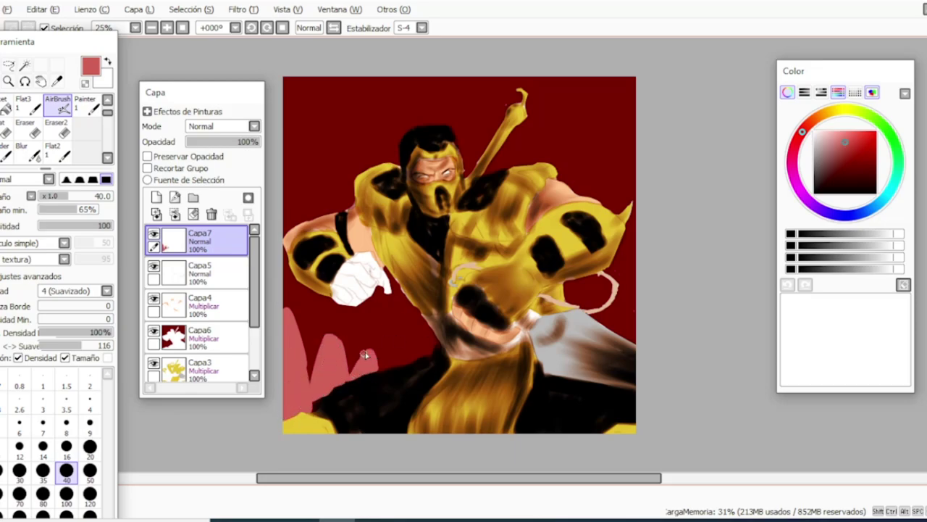
{"action": "mouse_move", "coordinate": [289, 109]}
{"action": "left_mouse_down"}
{"action": "mouse_move", "coordinate": [292, 66]}
{"action": "mouse_move", "coordinate": [371, 134]}
{"action": "mouse_move", "coordinate": [358, 73]}
{"action": "left_mouse_up"}
{"action": "mouse_move", "coordinate": [623, 75]}
{"action": "left_mouse_down"}
{"action": "mouse_move", "coordinate": [621, 127]}
{"action": "mouse_move", "coordinate": [628, 77]}
{"action": "left_mouse_up"}
Step: Select the dark red background layer and darken it further with a colour adjustment filter
{"action": "left_click", "coordinate": [210, 337]}
{"action": "left_click", "coordinate": [243, 10]}
{"action": "left_click", "coordinate": [279, 42]}
{"action": "left_click_drag", "start_coordinate": [490, 186], "coordinate": [464, 185]}
{"action": "left_click", "coordinate": [523, 255]}
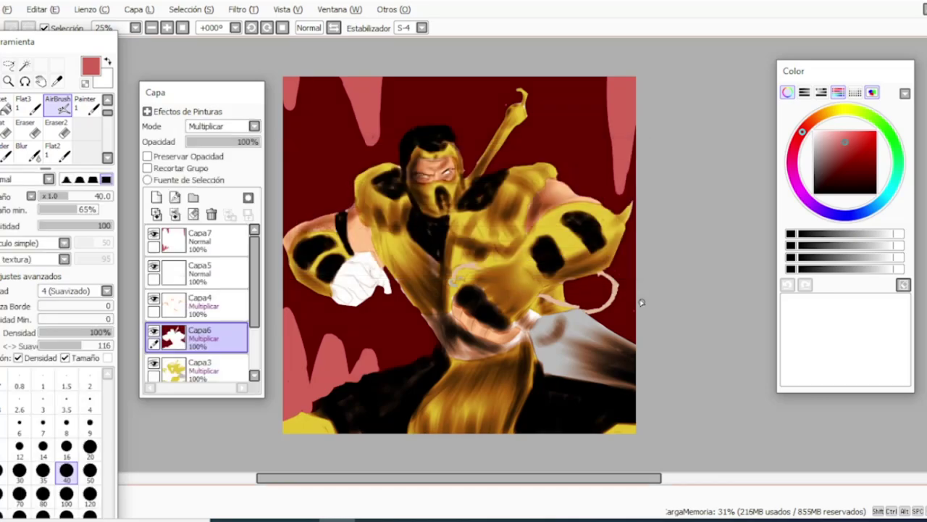
Step: Add a new top layer and paint bright yellow highlights on the mask and vest edges with a size 14 airbrush
{"action": "left_click", "coordinate": [210, 241]}
{"action": "left_click", "coordinate": [157, 197]}
{"action": "left_click", "coordinate": [845, 110]}
{"action": "left_click", "coordinate": [873, 132]}
{"action": "left_click", "coordinate": [42, 446]}
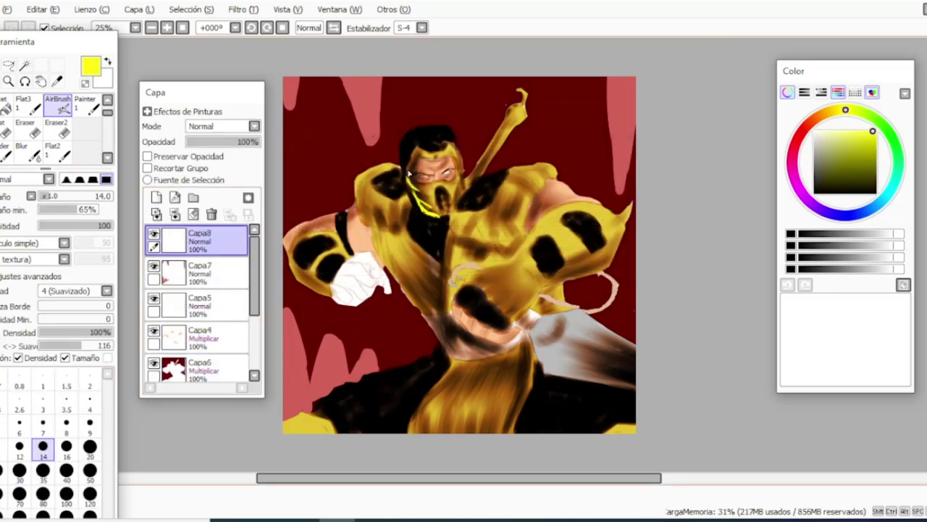
{"action": "mouse_move", "coordinate": [444, 282]}
{"action": "left_mouse_down"}
{"action": "mouse_move", "coordinate": [401, 281]}
{"action": "mouse_move", "coordinate": [381, 261]}
{"action": "mouse_move", "coordinate": [400, 282]}
{"action": "mouse_move", "coordinate": [378, 252]}
{"action": "mouse_move", "coordinate": [383, 208]}
{"action": "left_mouse_up"}
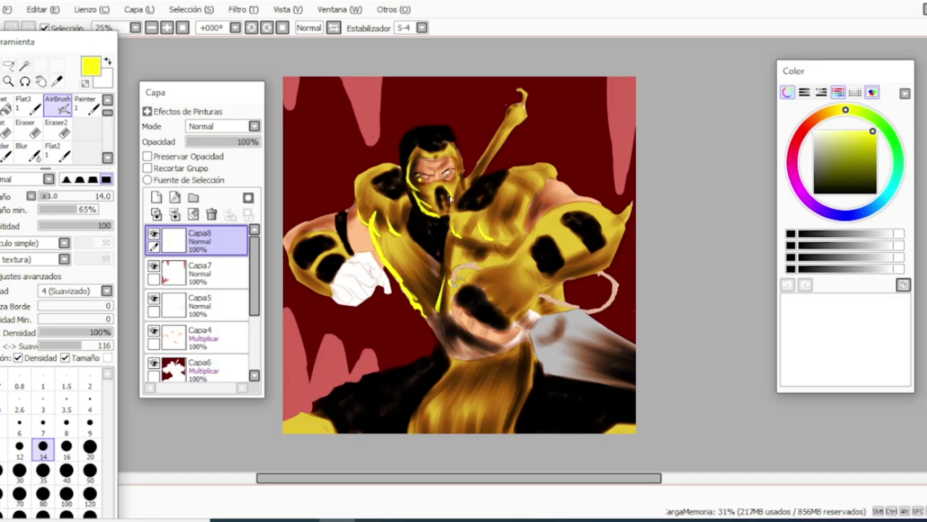
Step: Paint bright yellow highlights on the rear armband, then along the rear leg and forward arm with a size 20 airbrush
{"action": "mouse_move", "coordinate": [354, 263]}
{"action": "left_mouse_down"}
{"action": "mouse_move", "coordinate": [340, 241]}
{"action": "mouse_move", "coordinate": [352, 255]}
{"action": "left_mouse_up"}
{"action": "left_click", "coordinate": [90, 448]}
{"action": "mouse_move", "coordinate": [289, 422]}
{"action": "left_mouse_down"}
{"action": "mouse_move", "coordinate": [279, 425]}
{"action": "mouse_move", "coordinate": [444, 348]}
{"action": "mouse_move", "coordinate": [433, 318]}
{"action": "mouse_move", "coordinate": [424, 327]}
{"action": "mouse_move", "coordinate": [465, 284]}
{"action": "mouse_move", "coordinate": [512, 263]}
{"action": "mouse_move", "coordinate": [547, 224]}
{"action": "left_mouse_up"}
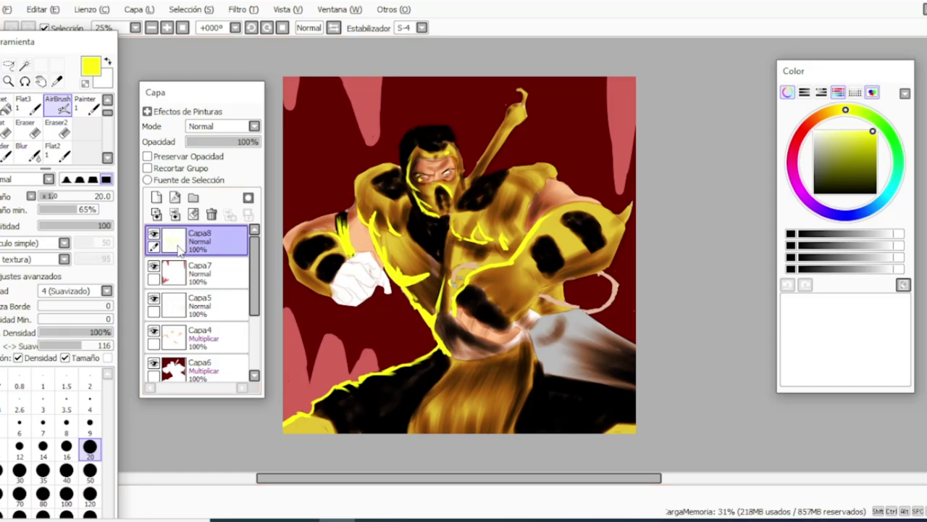
Step: Add another Normal layer on top and choose a light orange-brown skin colour
{"action": "left_click", "coordinate": [156, 197]}
{"action": "left_click", "coordinate": [836, 110]}
{"action": "left_click", "coordinate": [846, 142]}
{"action": "left_click", "coordinate": [813, 120]}
{"action": "left_click", "coordinate": [846, 135]}
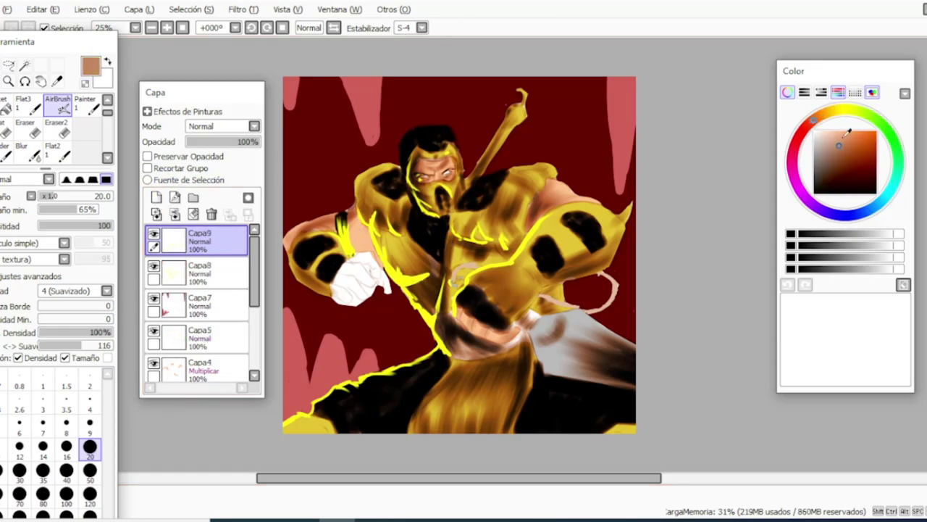
Step: Airbrush an orange fiery glow around the clenched fist at size 70
{"action": "left_click", "coordinate": [863, 131]}
{"action": "left_click", "coordinate": [20, 495]}
{"action": "mouse_move", "coordinate": [351, 292]}
{"action": "left_mouse_down"}
{"action": "mouse_move", "coordinate": [349, 270]}
{"action": "mouse_move", "coordinate": [371, 259]}
{"action": "mouse_move", "coordinate": [306, 292]}
{"action": "mouse_move", "coordinate": [282, 291]}
{"action": "mouse_move", "coordinate": [347, 292]}
{"action": "left_mouse_up"}
{"action": "left_click", "coordinate": [66, 472]}
Step: Add a new Luminosidad layer, airbrush a yellow glow over the clenched fist at size 80 and blur it
{"action": "left_click", "coordinate": [157, 197]}
{"action": "left_click", "coordinate": [254, 126]}
{"action": "left_click", "coordinate": [207, 176]}
{"action": "left_click", "coordinate": [42, 495]}
{"action": "mouse_move", "coordinate": [371, 278]}
{"action": "left_mouse_down"}
{"action": "mouse_move", "coordinate": [346, 291]}
{"action": "mouse_move", "coordinate": [326, 284]}
{"action": "mouse_move", "coordinate": [364, 259]}
{"action": "left_mouse_up"}
{"action": "left_click", "coordinate": [29, 151]}
{"action": "mouse_move", "coordinate": [333, 298]}
{"action": "left_mouse_down"}
{"action": "mouse_move", "coordinate": [318, 275]}
{"action": "mouse_move", "coordinate": [374, 256]}
{"action": "left_mouse_up"}
{"action": "left_click_drag", "start_coordinate": [374, 257], "coordinate": [384, 303]}
Step: Build up the bright yellow fireball over the fist with the airbrush and blur its edges outward
{"action": "left_click", "coordinate": [58, 105]}
{"action": "left_click_drag", "start_coordinate": [329, 262], "coordinate": [384, 286]}
{"action": "mouse_move", "coordinate": [384, 286]}
{"action": "left_mouse_down"}
{"action": "mouse_move", "coordinate": [337, 311]}
{"action": "mouse_move", "coordinate": [391, 313]}
{"action": "left_mouse_up"}
{"action": "left_click", "coordinate": [28, 151]}
{"action": "left_click_drag", "start_coordinate": [388, 283], "coordinate": [341, 321]}
{"action": "left_click_drag", "start_coordinate": [368, 255], "coordinate": [319, 256]}
{"action": "left_click", "coordinate": [206, 274]}
{"action": "left_click", "coordinate": [207, 241]}
Step: Add a new Normal layer and paint yellow highlights on the hood, neck and sword handle with a size 16 airbrush
{"action": "left_click", "coordinate": [58, 105]}
{"action": "left_click", "coordinate": [156, 197]}
{"action": "left_click", "coordinate": [66, 449]}
{"action": "mouse_move", "coordinate": [414, 156]}
{"action": "left_mouse_down"}
{"action": "mouse_move", "coordinate": [410, 207]}
{"action": "mouse_move", "coordinate": [396, 134]}
{"action": "mouse_move", "coordinate": [417, 152]}
{"action": "left_mouse_up"}
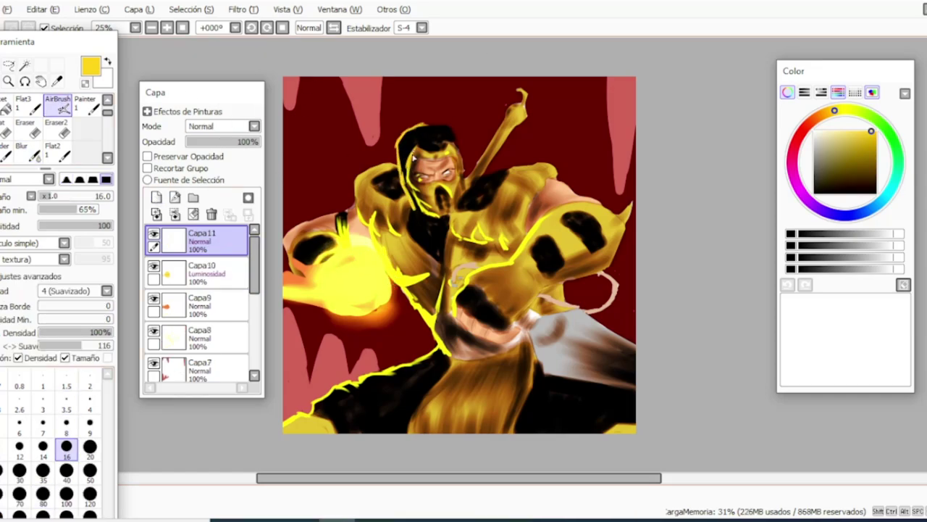
{"action": "left_click_drag", "start_coordinate": [442, 266], "coordinate": [450, 226]}
{"action": "mouse_move", "coordinate": [510, 125]}
{"action": "left_mouse_down"}
{"action": "mouse_move", "coordinate": [486, 169]}
{"action": "mouse_move", "coordinate": [489, 154]}
{"action": "left_mouse_up"}
Step: Paint small white highlights on the vest, shoulder and forward armband with a size 8 airbrush, then erase the excess at the shoulder
{"action": "left_click", "coordinate": [814, 133]}
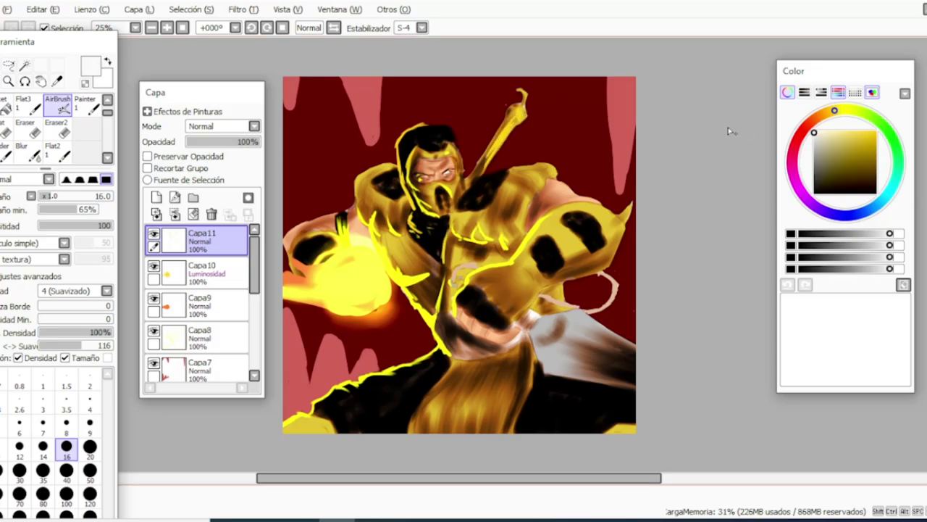
{"action": "left_click", "coordinate": [67, 426]}
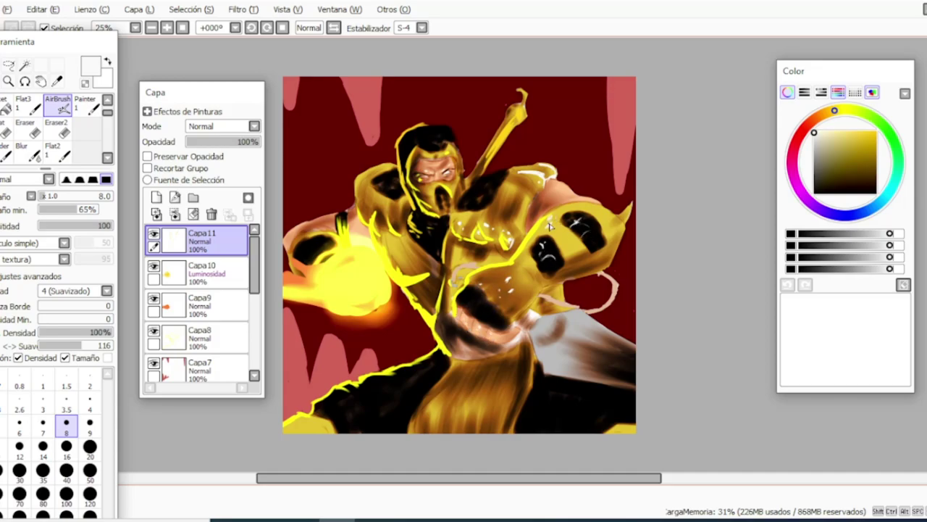
{"action": "left_click", "coordinate": [58, 128]}
{"action": "left_click_drag", "start_coordinate": [551, 191], "coordinate": [554, 197]}
Step: Add a new layer and paint grey reflections on the hood, black patches and trousers with a size 30 airbrush
{"action": "left_click", "coordinate": [58, 107]}
{"action": "left_click", "coordinate": [812, 157]}
{"action": "left_click", "coordinate": [156, 197]}
{"action": "left_click", "coordinate": [20, 470]}
{"action": "left_click_drag", "start_coordinate": [436, 149], "coordinate": [439, 134]}
{"action": "left_click_drag", "start_coordinate": [467, 204], "coordinate": [476, 185]}
{"action": "mouse_move", "coordinate": [435, 152]}
{"action": "left_mouse_down"}
{"action": "mouse_move", "coordinate": [433, 137]}
{"action": "mouse_move", "coordinate": [445, 134]}
{"action": "left_mouse_up"}
{"action": "left_click_drag", "start_coordinate": [575, 431], "coordinate": [582, 415]}
{"action": "left_click_drag", "start_coordinate": [542, 430], "coordinate": [532, 412]}
{"action": "left_click_drag", "start_coordinate": [545, 266], "coordinate": [551, 262]}
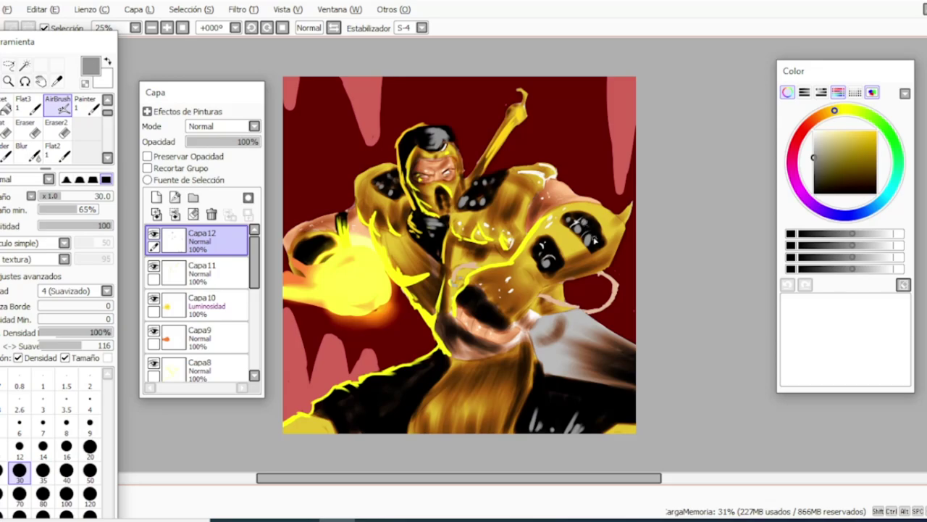
{"action": "left_click_drag", "start_coordinate": [406, 150], "coordinate": [412, 136]}
Step: Paint golden-ochre highlights along the edges of the pink background rock spikes with the size 30 airbrush
{"action": "left_click", "coordinate": [845, 138]}
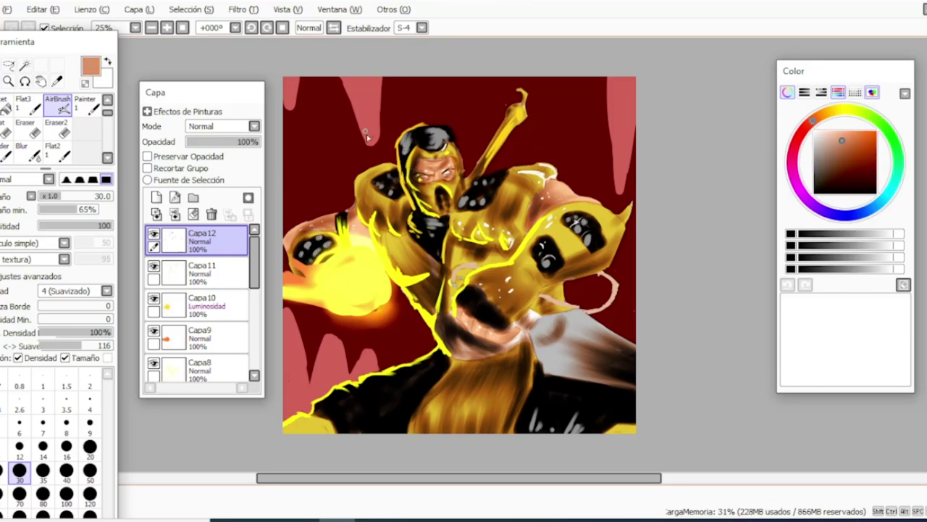
{"action": "left_click", "coordinate": [827, 112]}
{"action": "left_click", "coordinate": [850, 140]}
{"action": "mouse_move", "coordinate": [375, 145]}
{"action": "left_mouse_down"}
{"action": "mouse_move", "coordinate": [366, 111]}
{"action": "mouse_move", "coordinate": [359, 128]}
{"action": "mouse_move", "coordinate": [357, 88]}
{"action": "mouse_move", "coordinate": [375, 140]}
{"action": "left_mouse_up"}
{"action": "left_click_drag", "start_coordinate": [293, 113], "coordinate": [284, 99]}
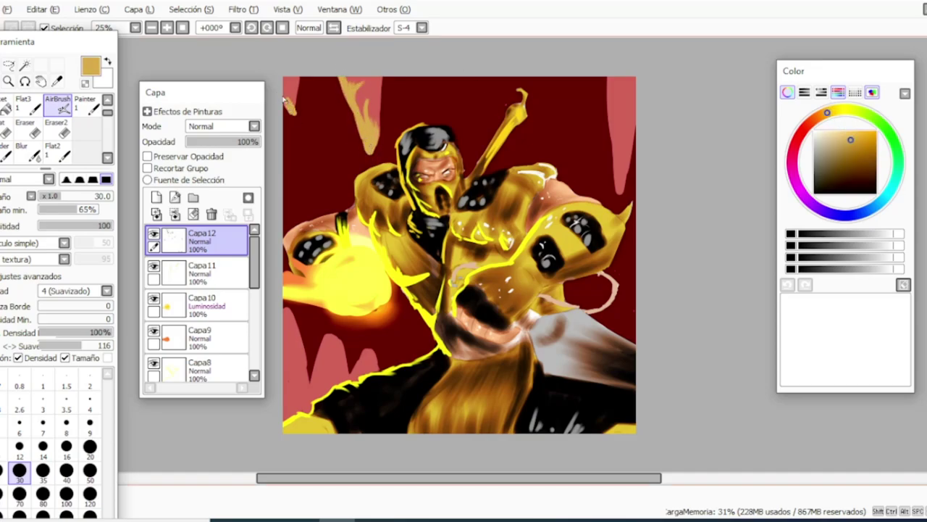
{"action": "left_click_drag", "start_coordinate": [616, 172], "coordinate": [614, 77]}
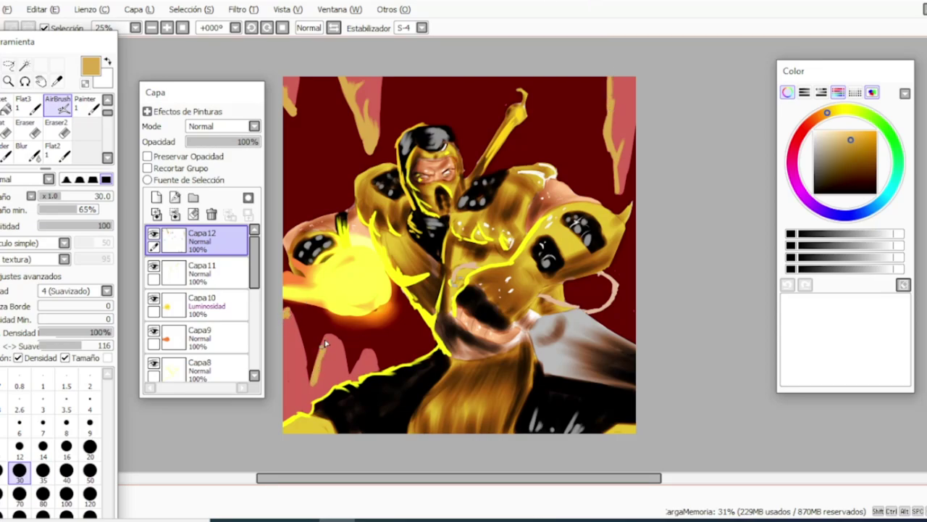
Step: Add a new Multiplicar layer and paint red shading on the lower and upper background rock spikes
{"action": "left_click", "coordinate": [156, 198]}
{"action": "left_click", "coordinate": [221, 126]}
{"action": "left_click", "coordinate": [210, 152]}
{"action": "left_click", "coordinate": [802, 132]}
{"action": "left_click", "coordinate": [861, 144]}
{"action": "mouse_move", "coordinate": [306, 376]}
{"action": "left_mouse_down"}
{"action": "mouse_move", "coordinate": [306, 407]}
{"action": "mouse_move", "coordinate": [297, 408]}
{"action": "mouse_move", "coordinate": [305, 378]}
{"action": "mouse_move", "coordinate": [293, 332]}
{"action": "mouse_move", "coordinate": [314, 396]}
{"action": "mouse_move", "coordinate": [343, 380]}
{"action": "mouse_move", "coordinate": [336, 339]}
{"action": "mouse_move", "coordinate": [373, 360]}
{"action": "left_mouse_up"}
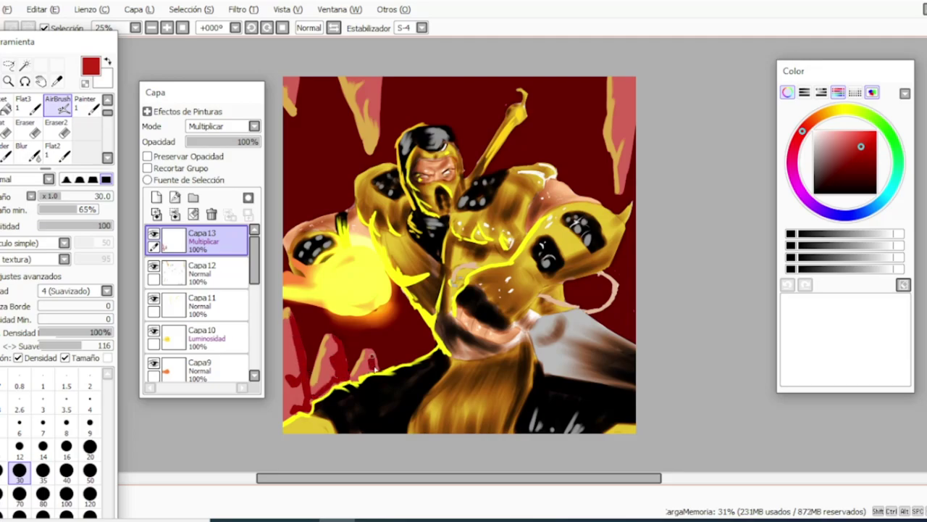
{"action": "mouse_move", "coordinate": [377, 116]}
{"action": "left_mouse_down"}
{"action": "mouse_move", "coordinate": [376, 80]}
{"action": "mouse_move", "coordinate": [353, 79]}
{"action": "left_mouse_up"}
{"action": "left_click_drag", "start_coordinate": [294, 100], "coordinate": [298, 74]}
{"action": "mouse_move", "coordinate": [622, 186]}
{"action": "left_mouse_down"}
{"action": "mouse_move", "coordinate": [631, 88]}
{"action": "mouse_move", "coordinate": [633, 114]}
{"action": "left_mouse_up"}
Step: Add two Multiplicar layers and darken the upper background with a dark red size 100 airbrush
{"action": "left_click", "coordinate": [155, 197]}
{"action": "left_click", "coordinate": [253, 126]}
{"action": "left_click", "coordinate": [217, 149]}
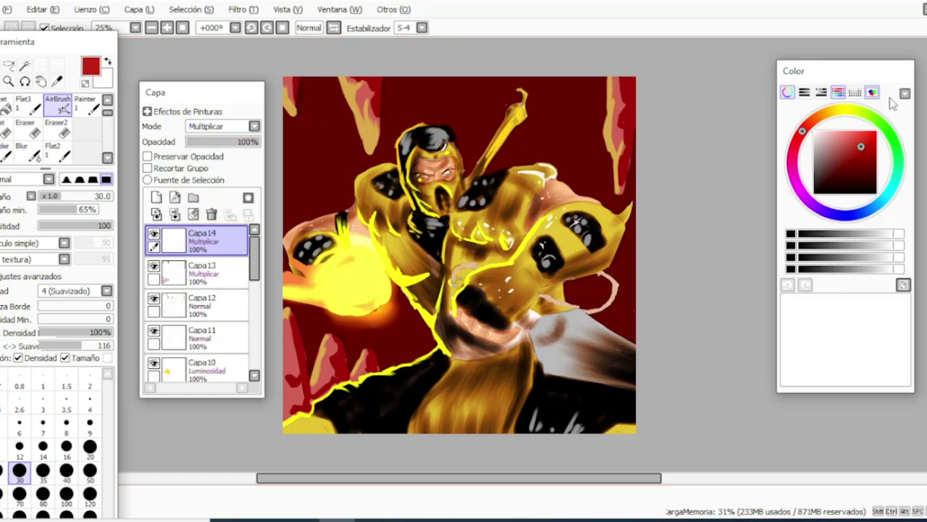
{"action": "left_click", "coordinate": [850, 166]}
{"action": "left_click", "coordinate": [66, 494]}
{"action": "left_click", "coordinate": [156, 197]}
{"action": "left_click", "coordinate": [253, 126]}
{"action": "left_click", "coordinate": [217, 149]}
{"action": "mouse_move", "coordinate": [637, 86]}
{"action": "left_mouse_down"}
{"action": "mouse_move", "coordinate": [615, 73]}
{"action": "mouse_move", "coordinate": [318, 94]}
{"action": "mouse_move", "coordinate": [273, 172]}
{"action": "mouse_move", "coordinate": [296, 137]}
{"action": "mouse_move", "coordinate": [291, 128]}
{"action": "mouse_move", "coordinate": [320, 140]}
{"action": "mouse_move", "coordinate": [518, 98]}
{"action": "mouse_move", "coordinate": [558, 133]}
{"action": "mouse_move", "coordinate": [580, 129]}
{"action": "mouse_move", "coordinate": [654, 178]}
{"action": "left_mouse_up"}
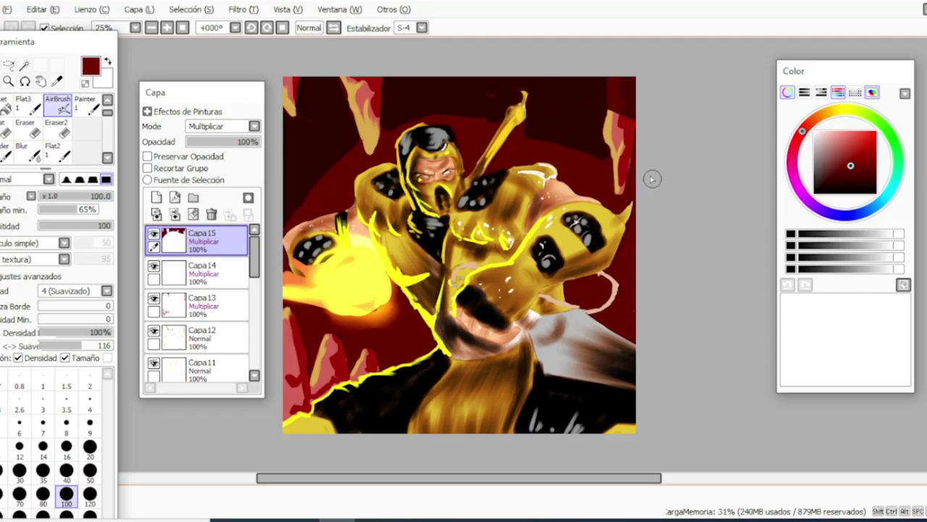
Step: Blend the dark red shading across the upper background with the Blur tool at size 120
{"action": "left_click", "coordinate": [29, 150]}
{"action": "left_click", "coordinate": [90, 484]}
{"action": "mouse_move", "coordinate": [296, 207]}
{"action": "left_mouse_down"}
{"action": "mouse_move", "coordinate": [448, 109]}
{"action": "mouse_move", "coordinate": [600, 149]}
{"action": "mouse_move", "coordinate": [620, 85]}
{"action": "mouse_move", "coordinate": [602, 82]}
{"action": "left_mouse_up"}
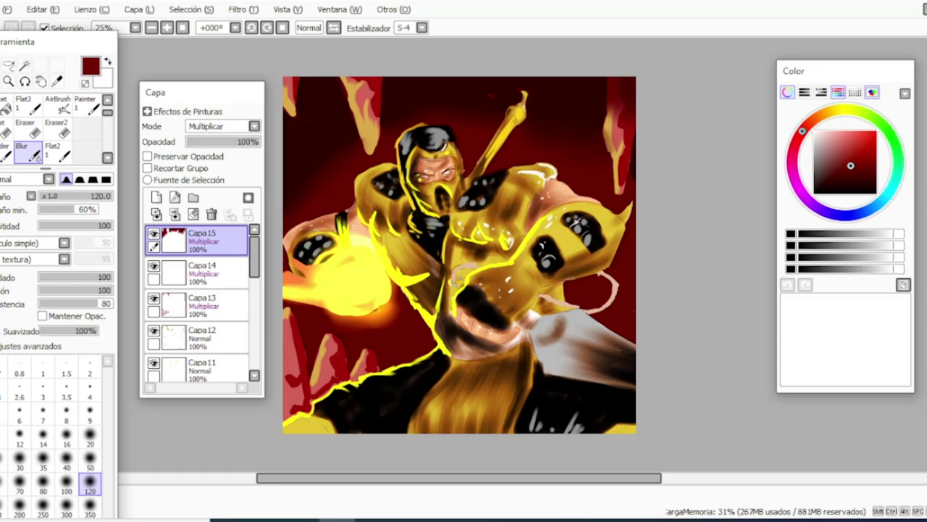
Step: Paint dark red shadows on the lower rock spikes beside the rear leg with the airbrush, reducing its size for the smaller spikes
{"action": "left_click", "coordinate": [58, 108]}
{"action": "mouse_move", "coordinate": [287, 411]}
{"action": "left_mouse_down"}
{"action": "mouse_move", "coordinate": [278, 348]}
{"action": "mouse_move", "coordinate": [293, 411]}
{"action": "mouse_move", "coordinate": [295, 381]}
{"action": "left_mouse_up"}
{"action": "left_click", "coordinate": [29, 151]}
{"action": "left_click", "coordinate": [57, 129]}
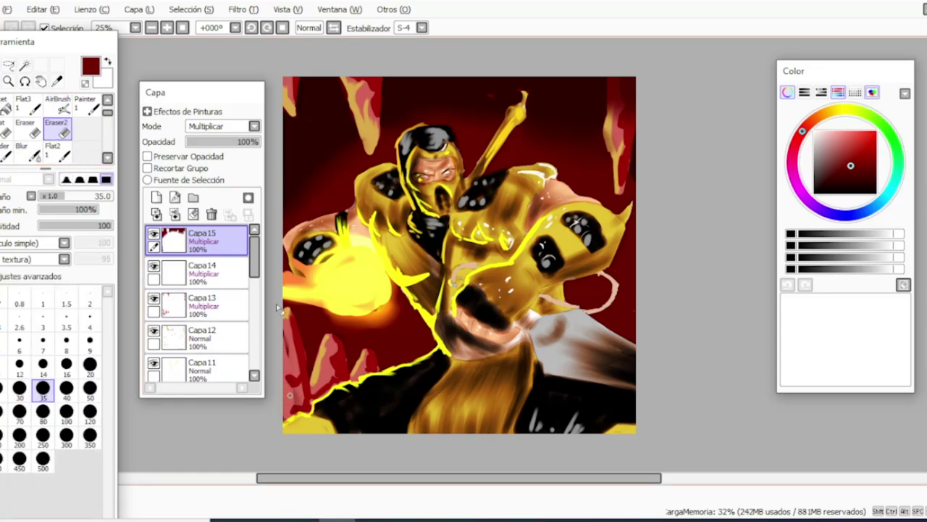
{"action": "left_click", "coordinate": [58, 109]}
{"action": "mouse_move", "coordinate": [286, 415]}
{"action": "left_mouse_down"}
{"action": "mouse_move", "coordinate": [280, 373]}
{"action": "mouse_move", "coordinate": [328, 350]}
{"action": "left_mouse_up"}
{"action": "key", "text": "bracketleft"}
{"action": "key", "text": "bracketleft"}
{"action": "key", "text": "bracketleft"}
{"action": "key", "text": "bracketleft"}
{"action": "key", "text": "bracketleft"}
{"action": "mouse_move", "coordinate": [361, 378]}
{"action": "left_mouse_down"}
{"action": "mouse_move", "coordinate": [358, 366]}
{"action": "mouse_move", "coordinate": [362, 389]}
{"action": "left_mouse_up"}
{"action": "left_click", "coordinate": [56, 129]}
Step: Add a new Normal layer and dab white and light yellow sparks around the blade and trousers with a size 12 airbrush
{"action": "left_click", "coordinate": [58, 109]}
{"action": "left_click", "coordinate": [815, 131]}
{"action": "left_click", "coordinate": [66, 425]}
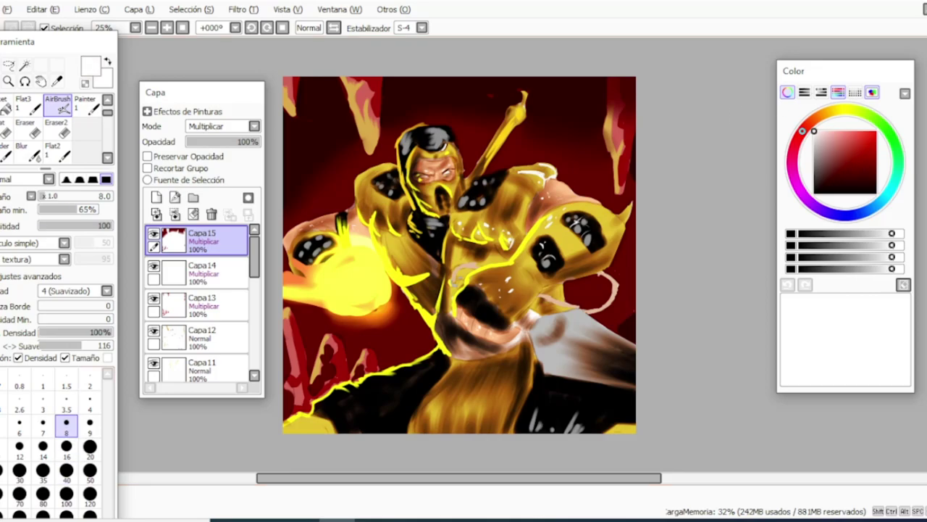
{"action": "left_click", "coordinate": [157, 197]}
{"action": "left_click", "coordinate": [19, 446]}
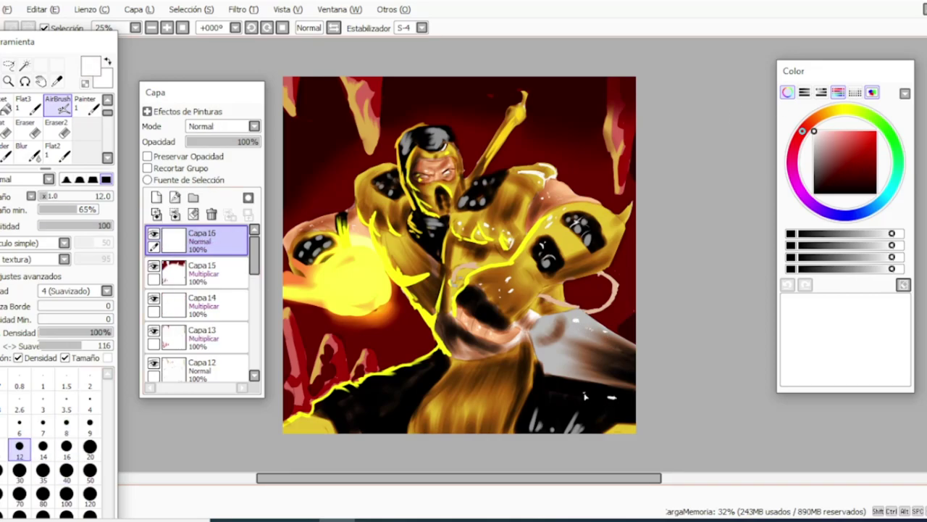
{"action": "left_click", "coordinate": [839, 110]}
{"action": "left_click", "coordinate": [854, 131]}
{"action": "left_click_drag", "start_coordinate": [597, 397], "coordinate": [603, 397]}
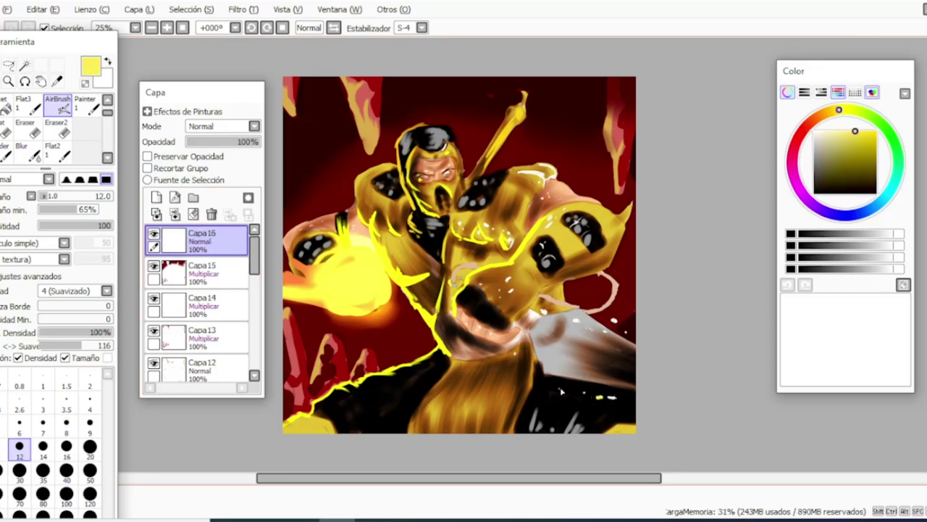
Step: Choose a dark red colour and add another Multiplicar layer on top
{"action": "left_click", "coordinate": [803, 130]}
{"action": "left_click", "coordinate": [866, 155]}
{"action": "left_click", "coordinate": [156, 197]}
{"action": "left_click", "coordinate": [221, 126]}
{"action": "left_click", "coordinate": [207, 152]}
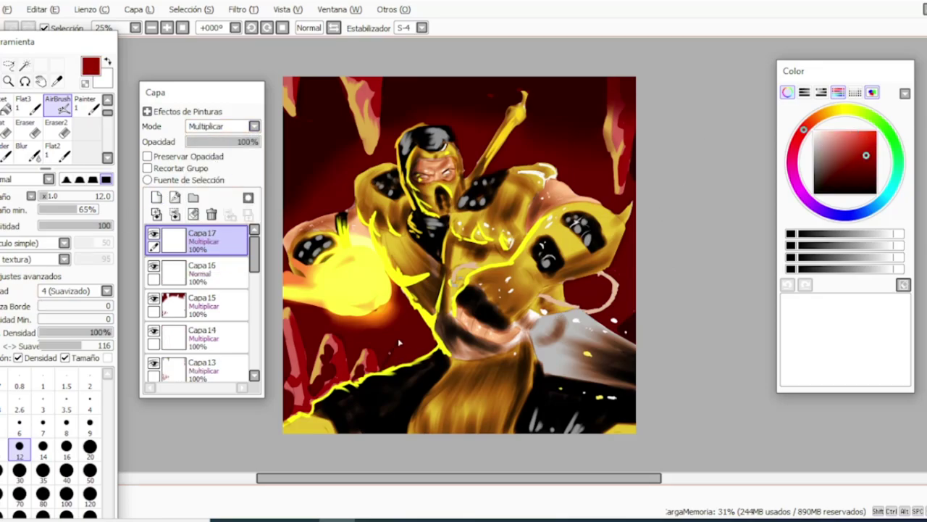